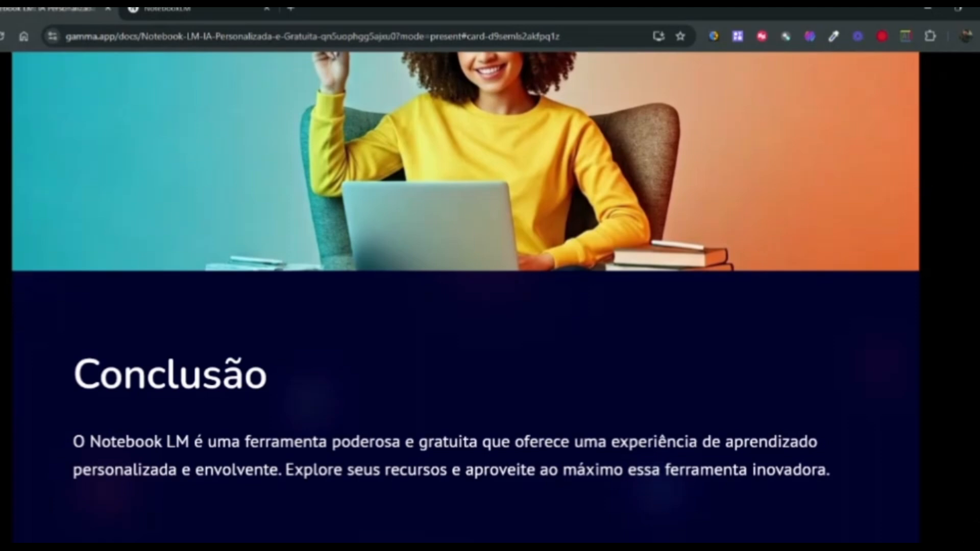
# Switch to the NotebookLM home page and look over the existing notebooks and the example notebooks
pyautogui.click(184, 9)
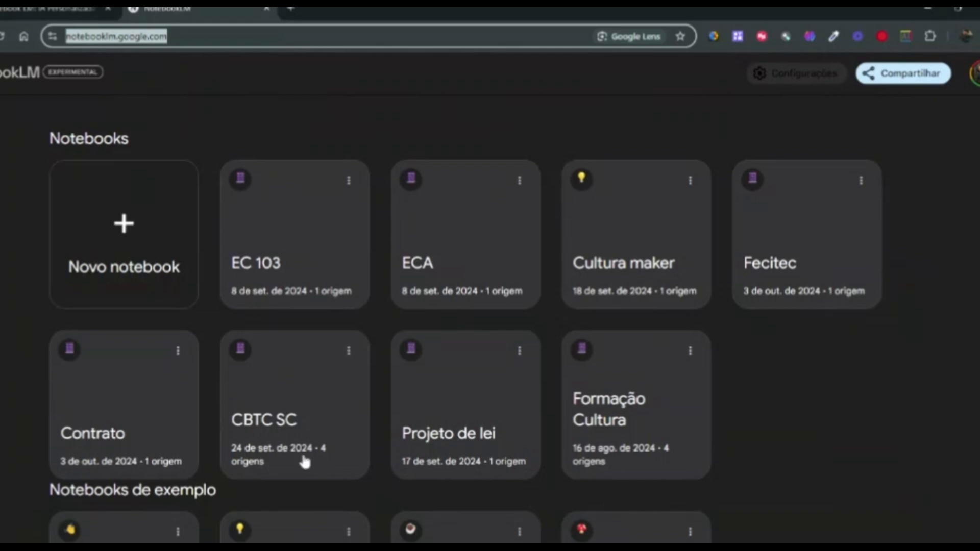
pyautogui.scroll(-2, 296, 408)
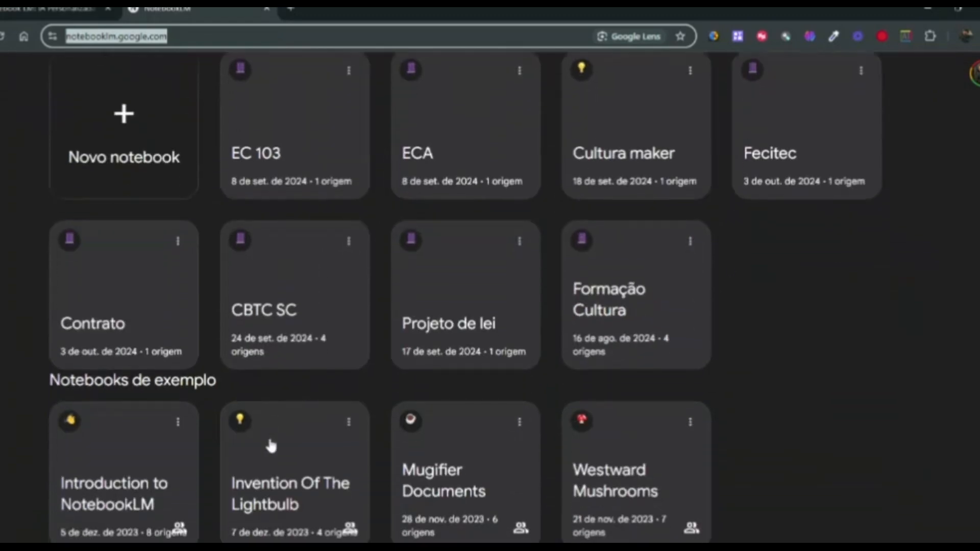
pyautogui.scroll(2, 633, 511)
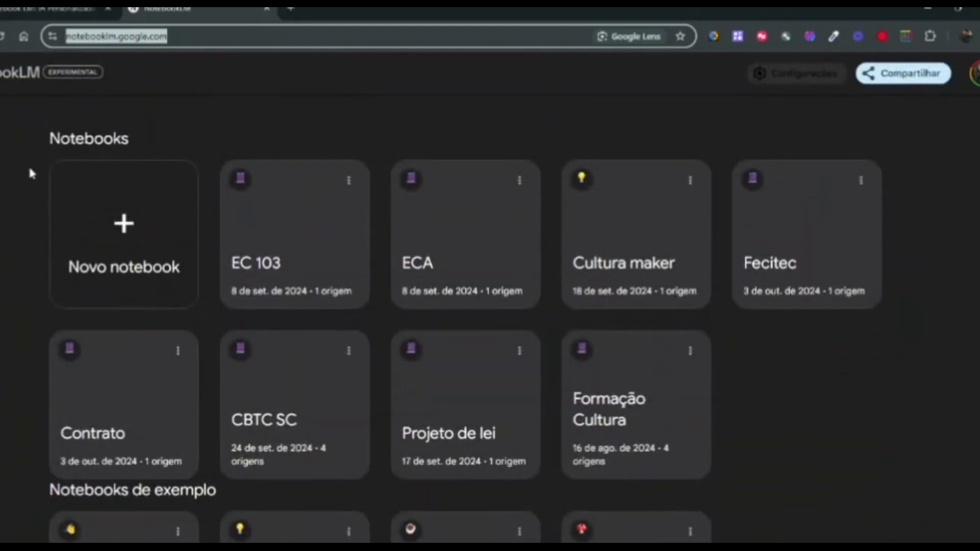
pyautogui.click(2, 122)
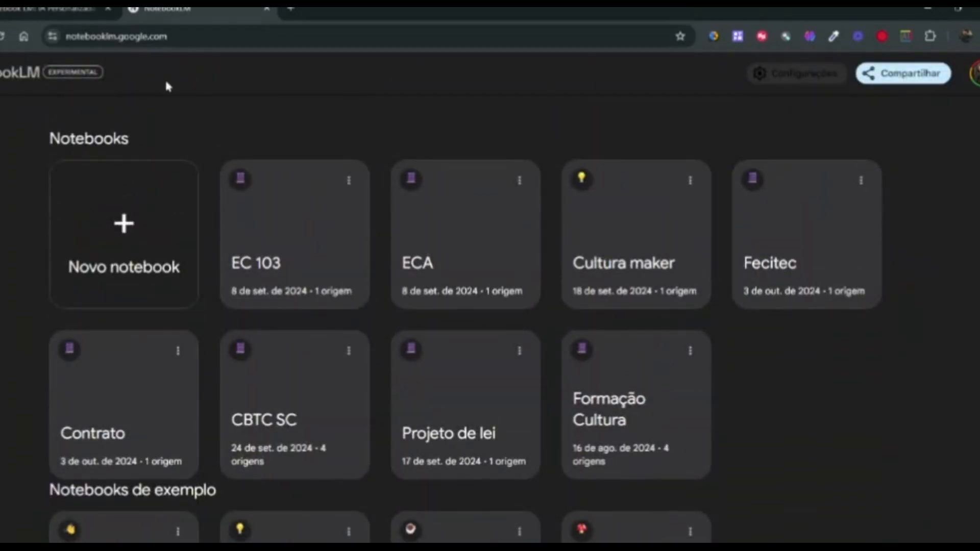
# Go to the notebooklm.google site and launch NotebookLM from its landing page
pyautogui.click(181, 36)
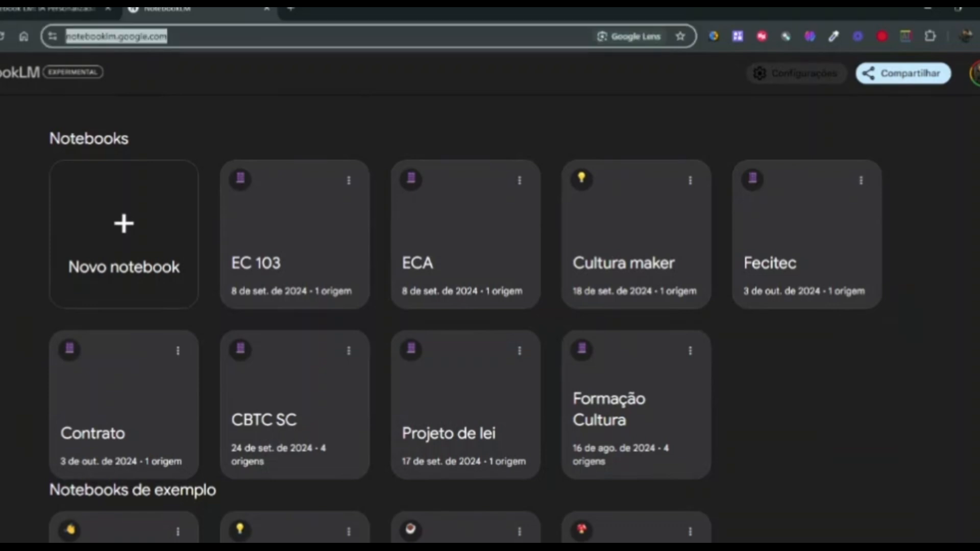
pyautogui.write('m')
pyautogui.press('BackSpace')
pyautogui.press('BackSpace')
pyautogui.write('NOT')
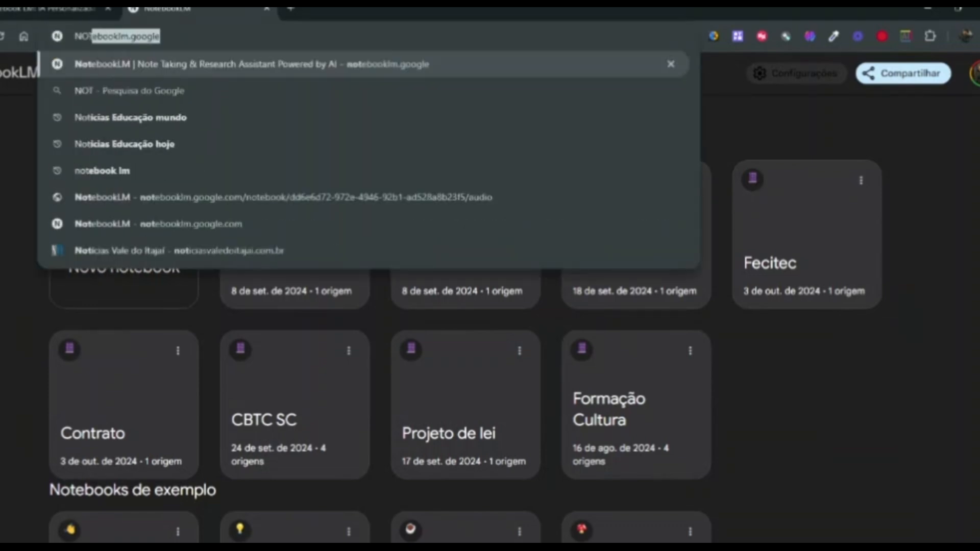
pyautogui.press('Return')
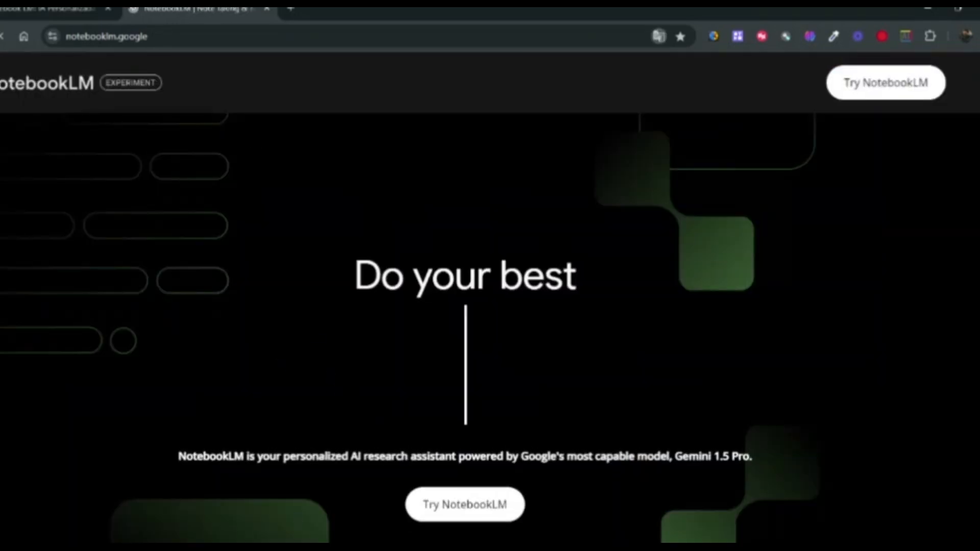
pyautogui.click(450, 505)
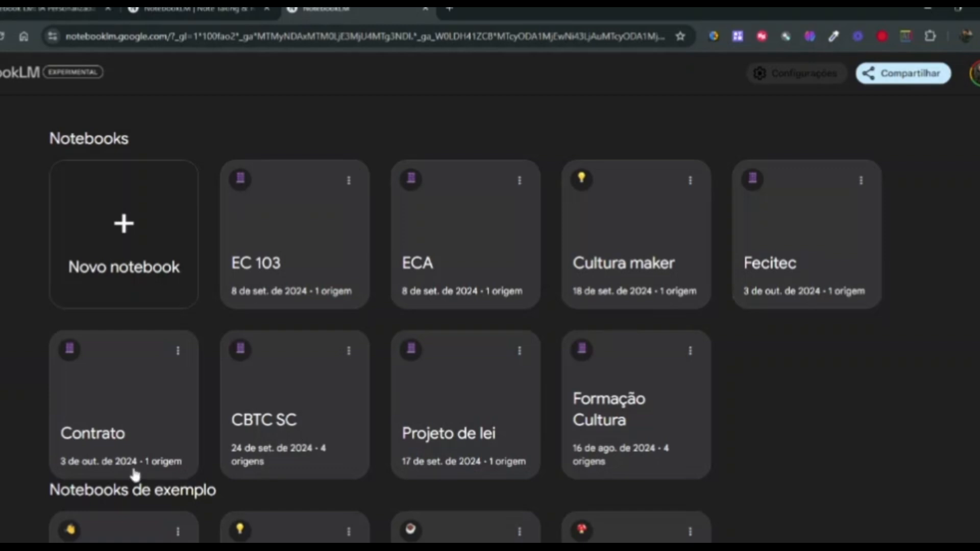
# Create a new notebook and review the source options for file upload, Google Drive, links and pasted text
pyautogui.click(117, 236)
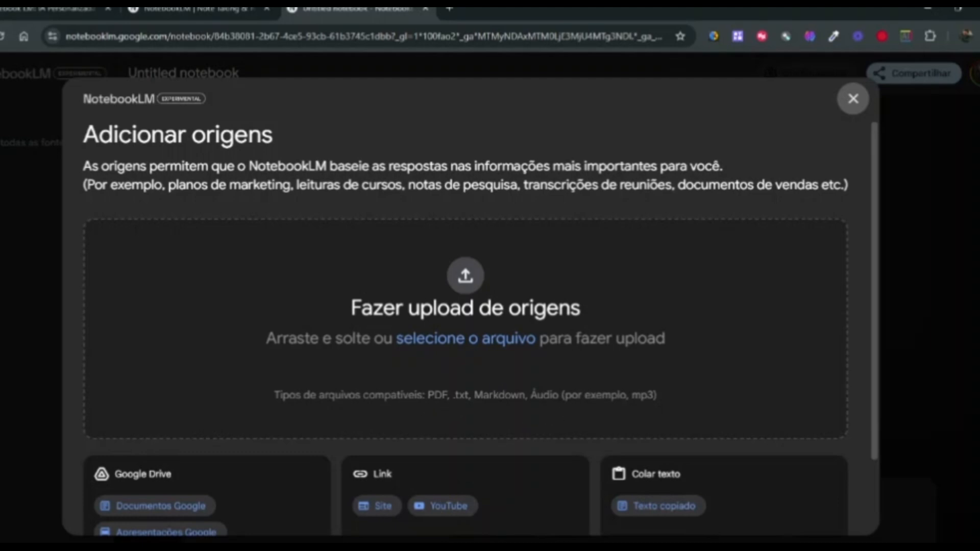
pyautogui.scroll(-2, 196, 482)
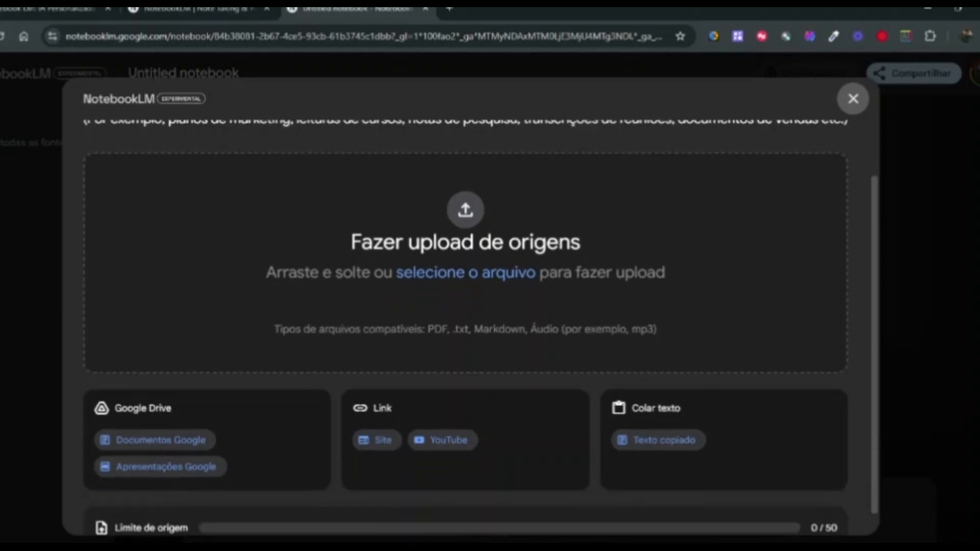
pyautogui.scroll(-1, 90, 432)
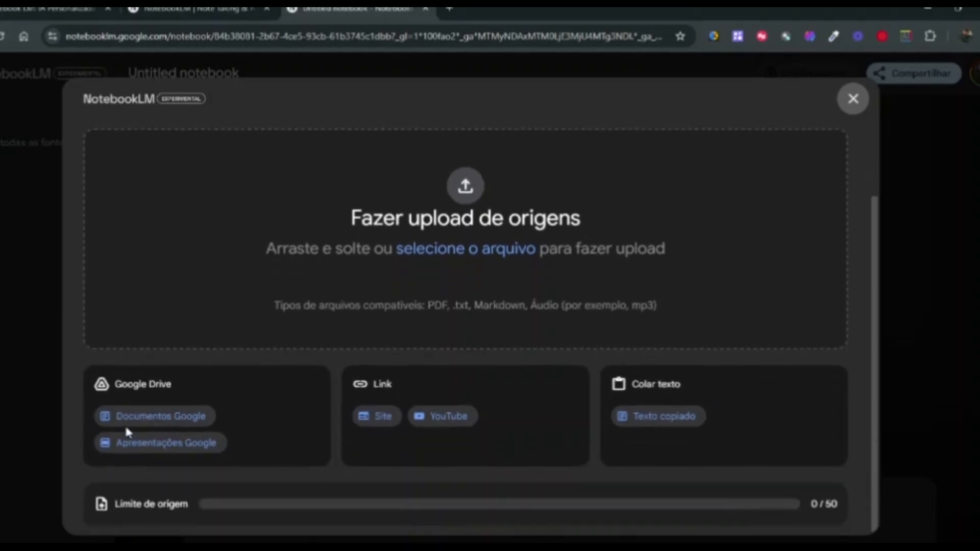
pyautogui.scroll(3, 166, 432)
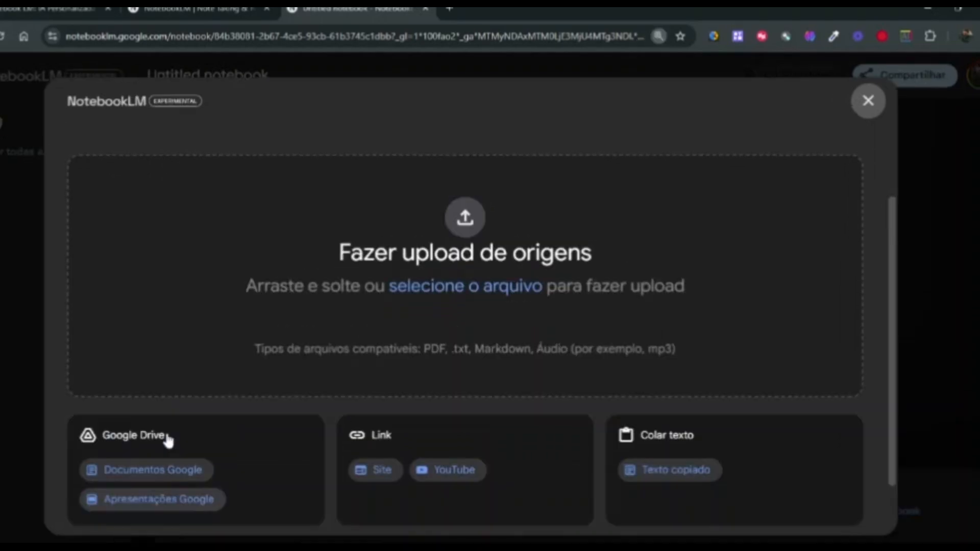
pyautogui.scroll(-3, 166, 431)
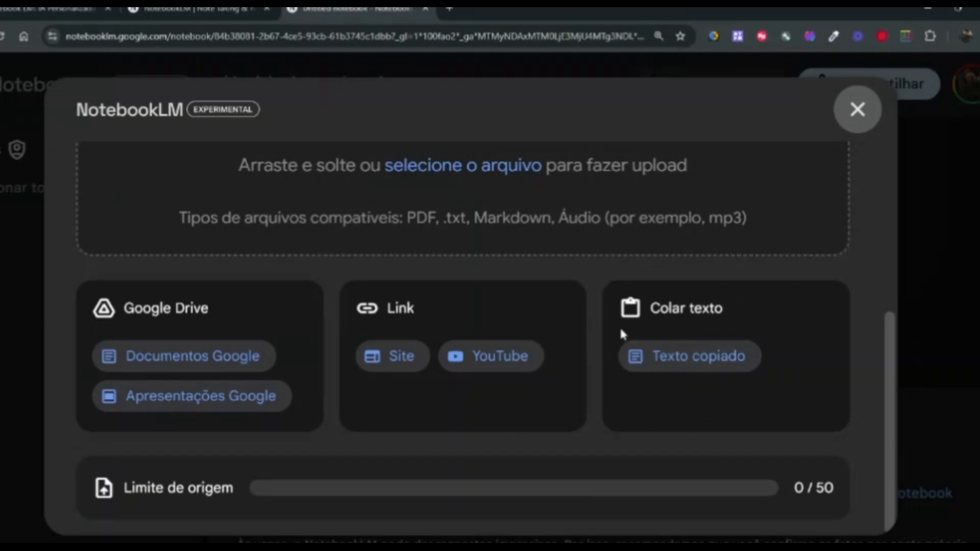
pyautogui.scroll(5, 368, 399)
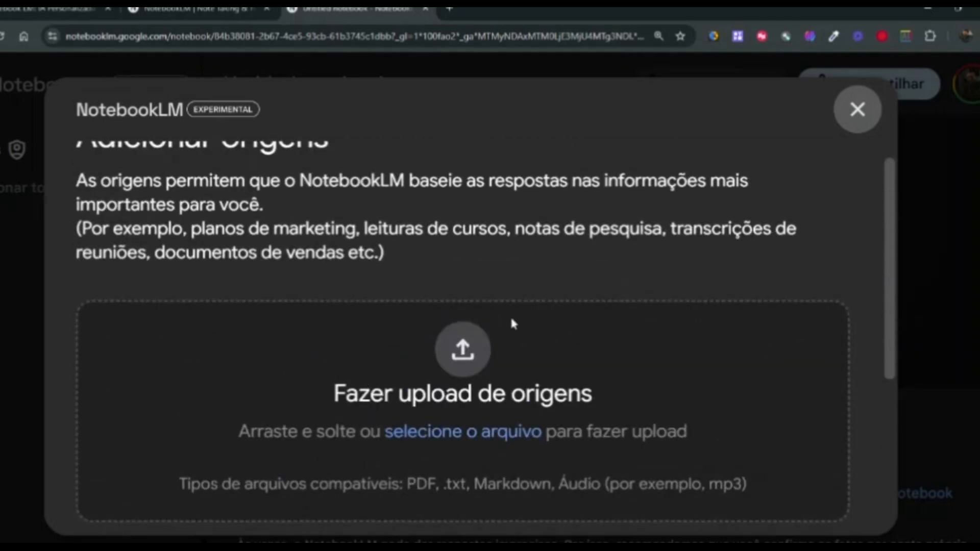
pyautogui.hotkey('ctrl', '-')
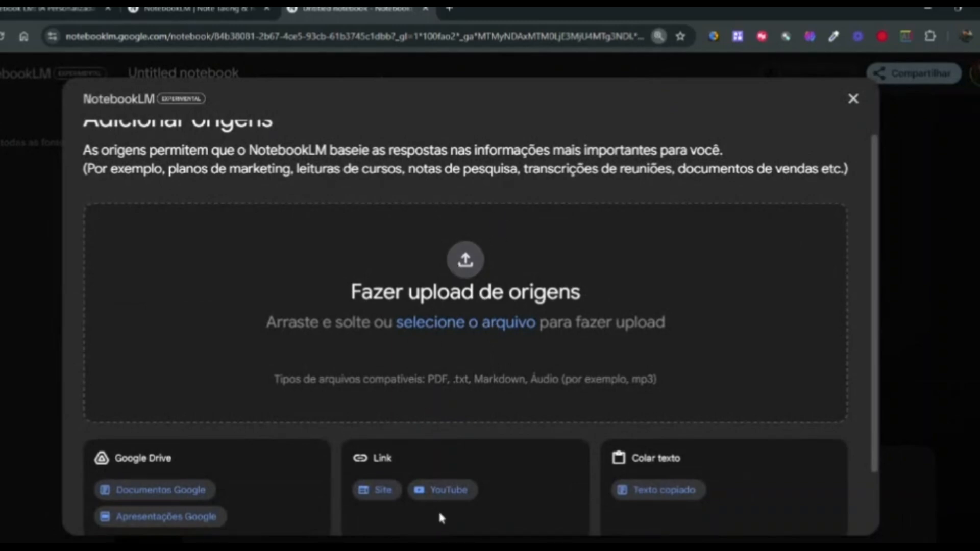
pyautogui.scroll(-2, 470, 412)
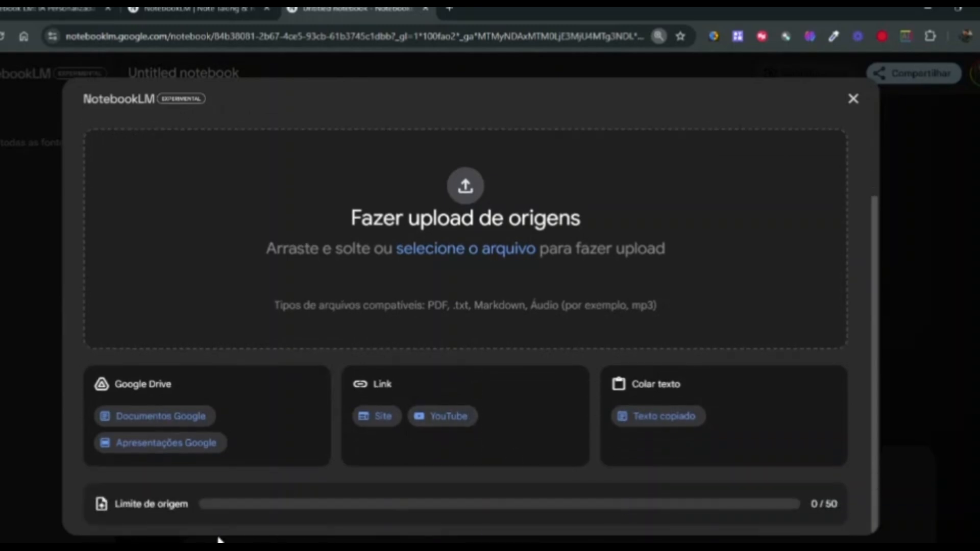
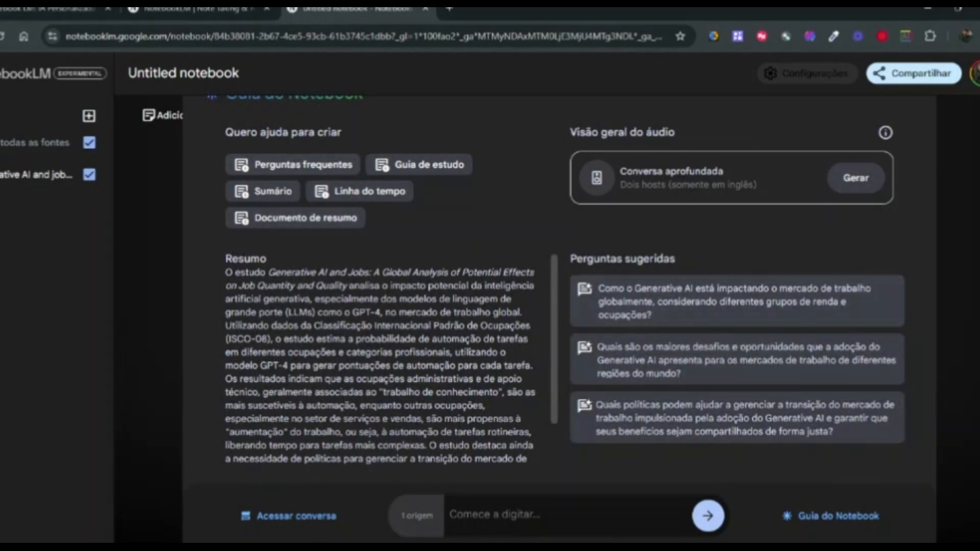
# Read the summary of the Generative AI and jobs study in the notebook guide
pyautogui.hotkey('ctrl', '-')
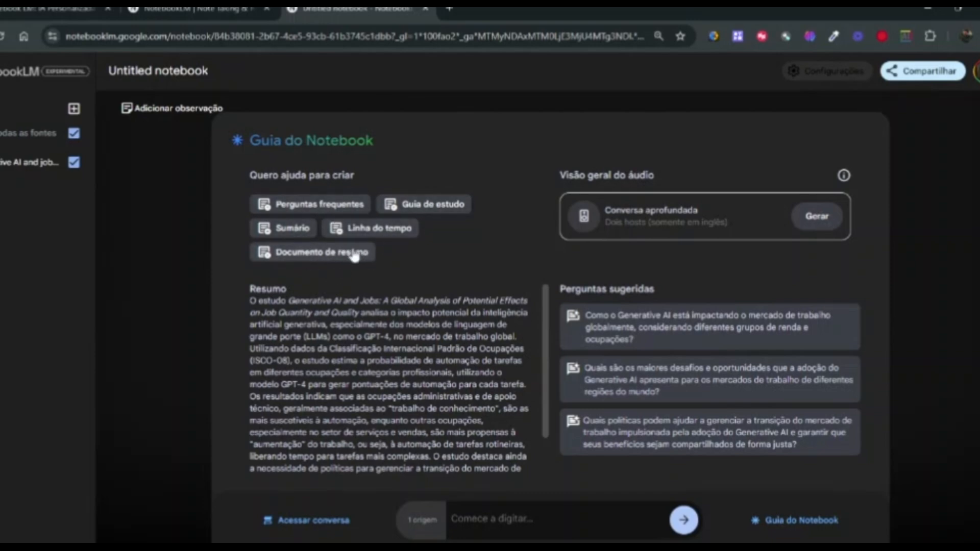
pyautogui.scroll(-2, 439, 360)
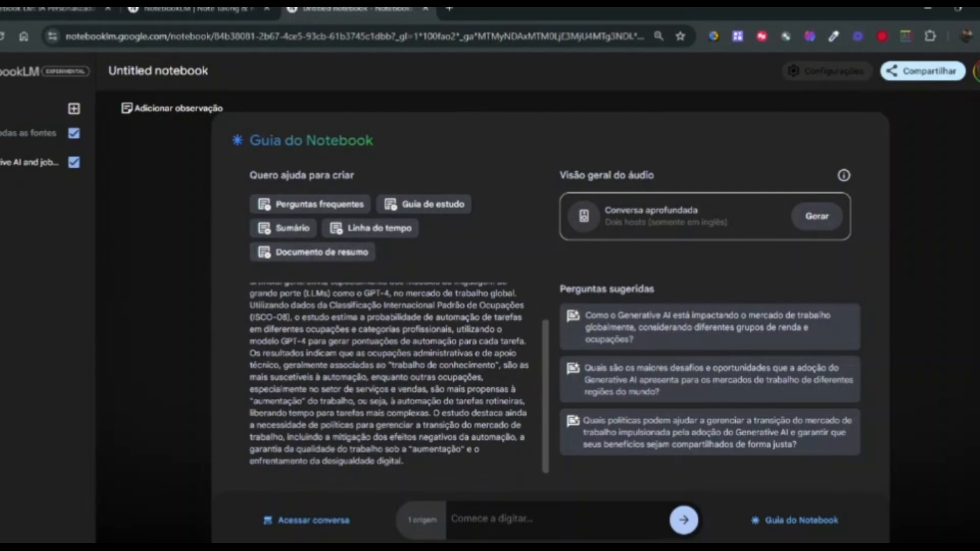
pyautogui.scroll(1, 389, 377)
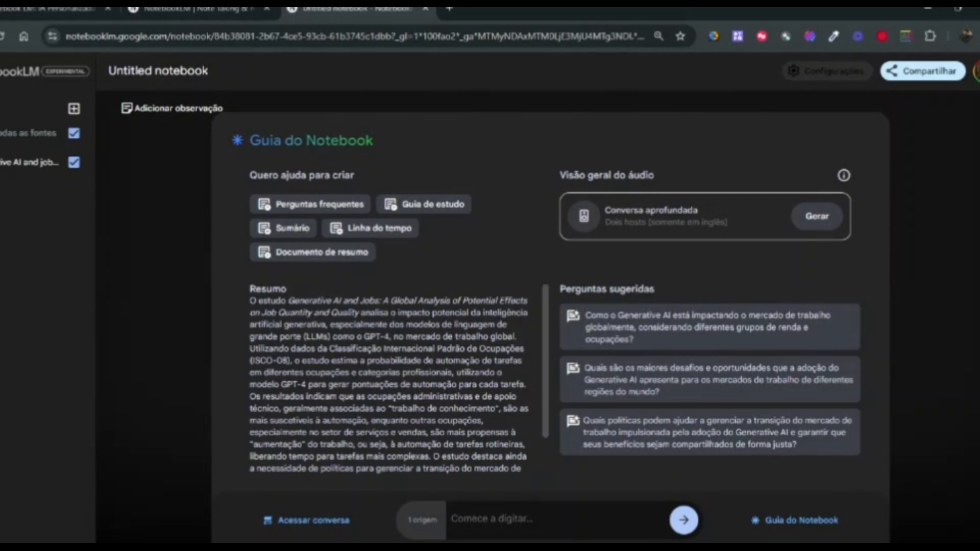
pyautogui.scroll(-2, 388, 378)
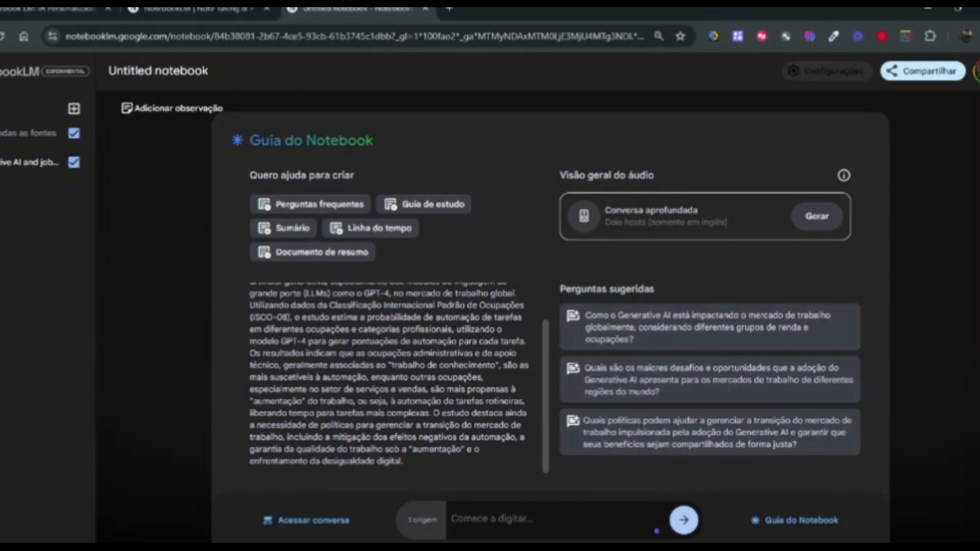
# Ask the notebook "quais as áreas mais impactadas pela IA em relaçao a perda de empregos"
pyautogui.write('qual')
pyautogui.press('BackSpace')
pyautogui.press('BackSpace')
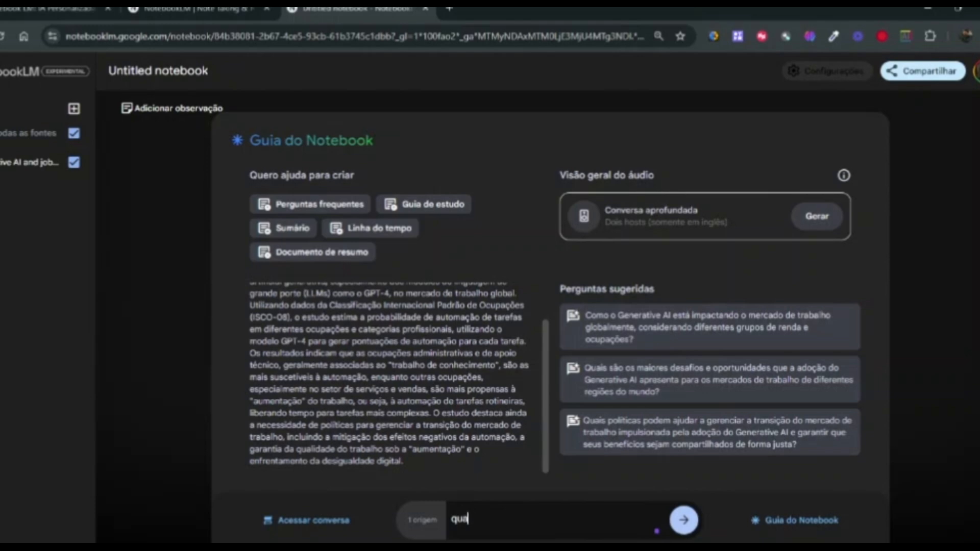
pyautogui.write('is as áreas mais impa')
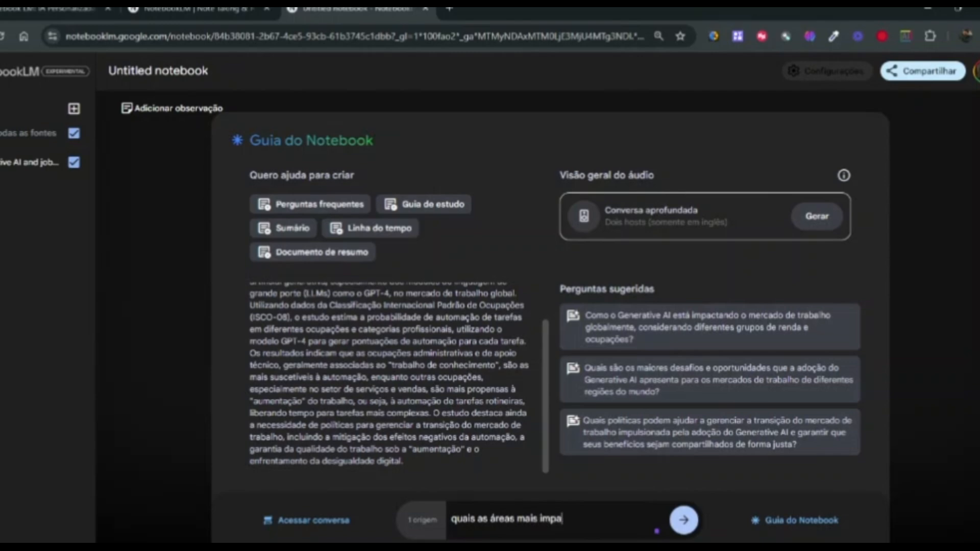
pyautogui.write('ctadas pela IA na')
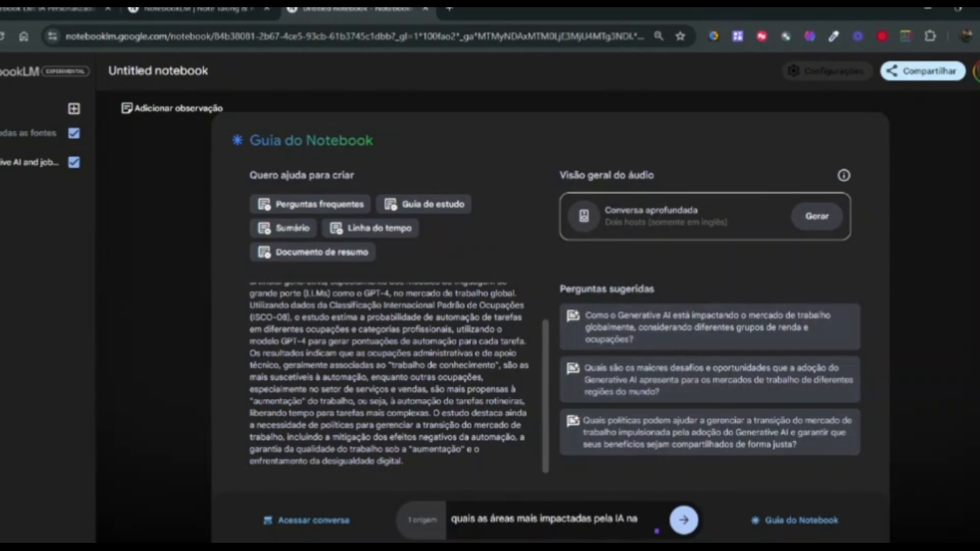
pyautogui.press('BackSpace')
pyautogui.press('BackSpace')
pyautogui.write('em relaçao a p')
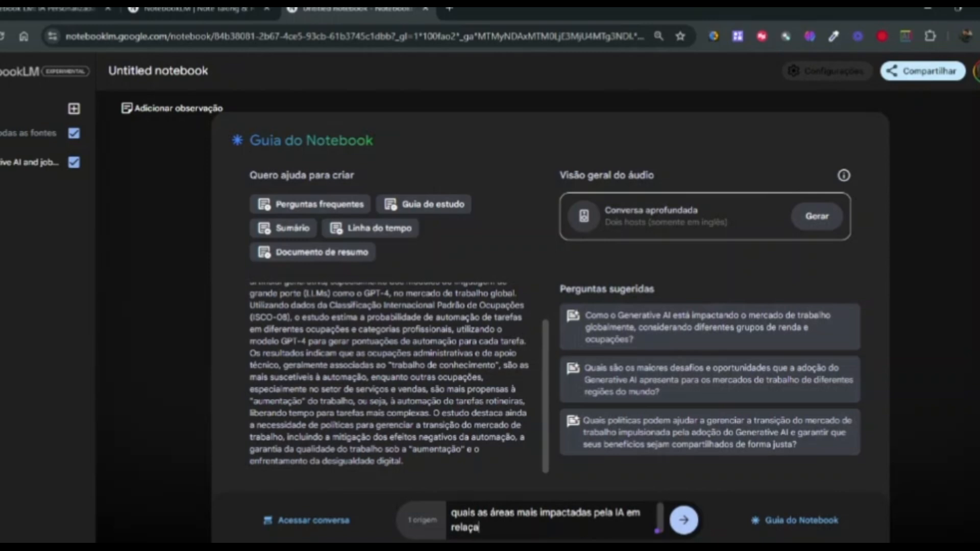
pyautogui.write('erda de empregos')
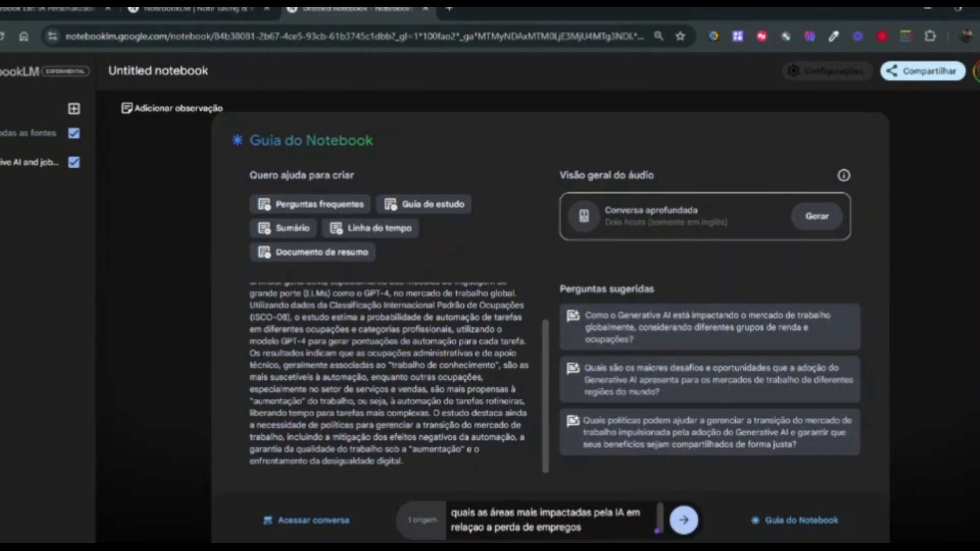
pyautogui.press('Return')
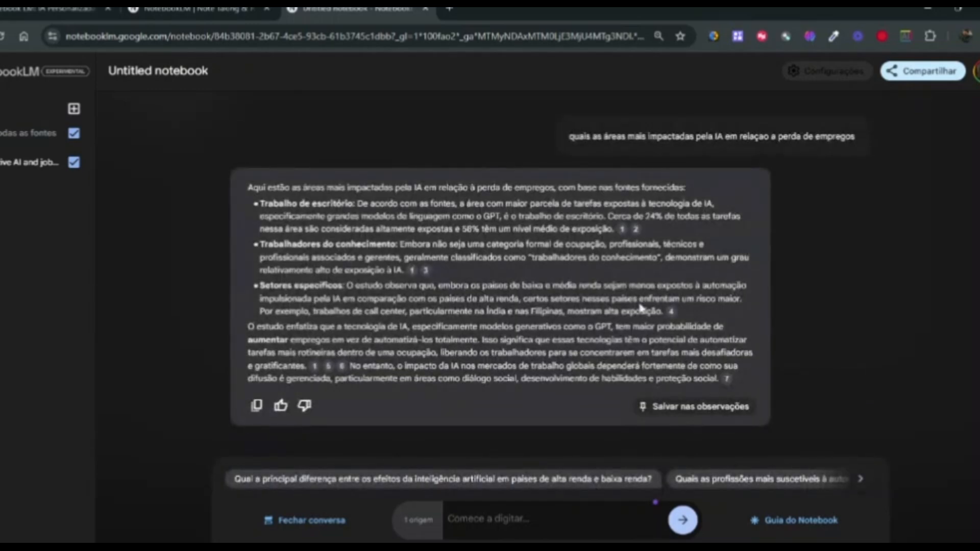
# Read the answer at a larger zoom and examine the source excerpt behind citation 1 of the "Trabalho de escritório" item
pyautogui.hotkey('ctrl', '+')
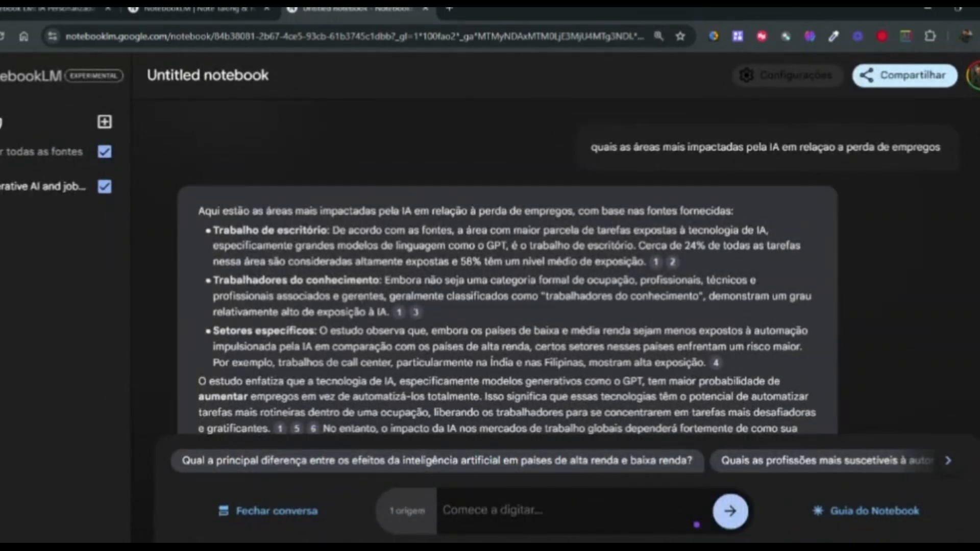
pyautogui.scroll(-2, 602, 229)
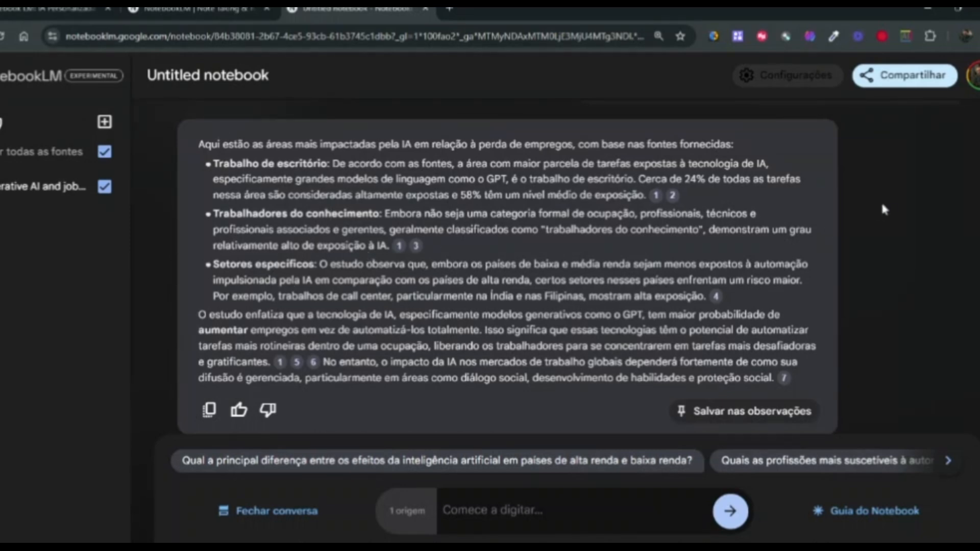
pyautogui.hotkey('ctrl', '+')
pyautogui.scroll(1, 776, 256)
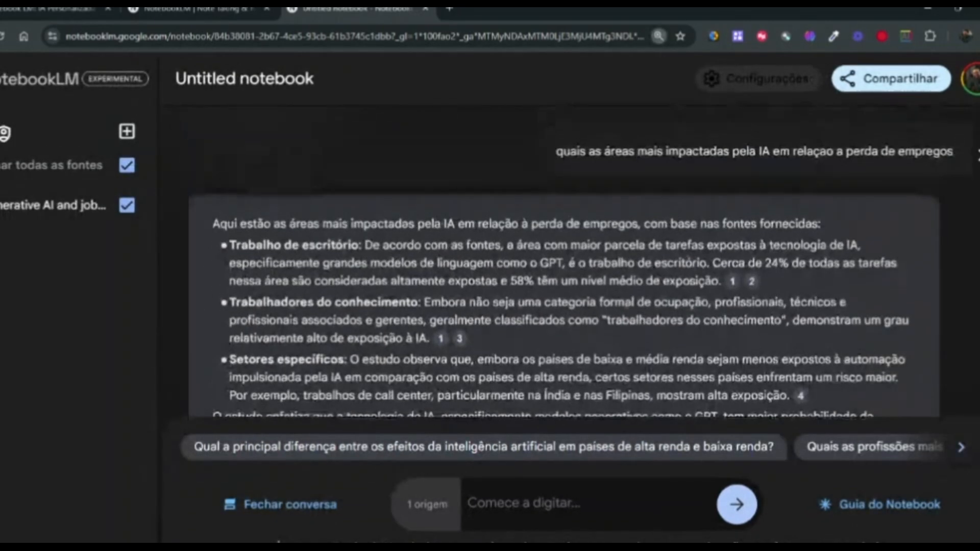
pyautogui.scroll(-1, 735, 227)
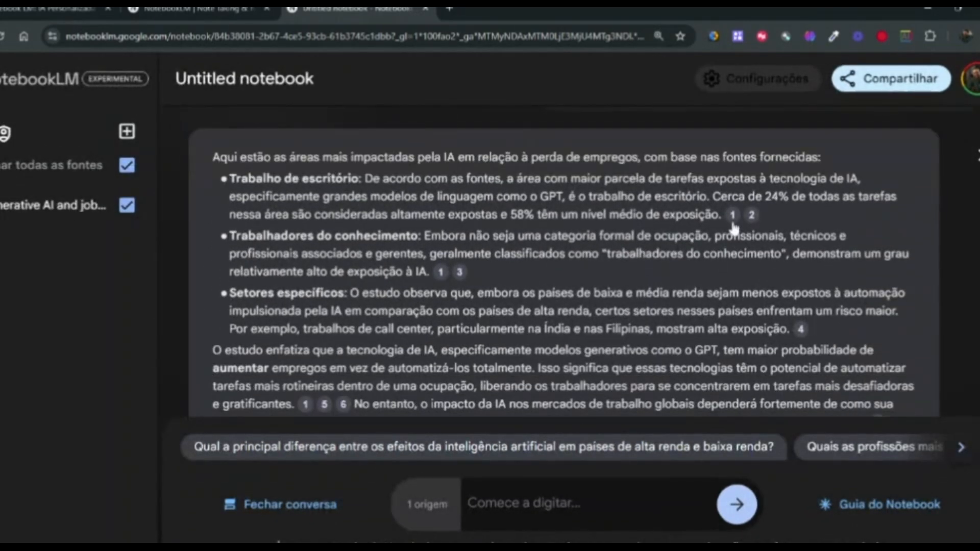
pyautogui.moveTo(733, 225)
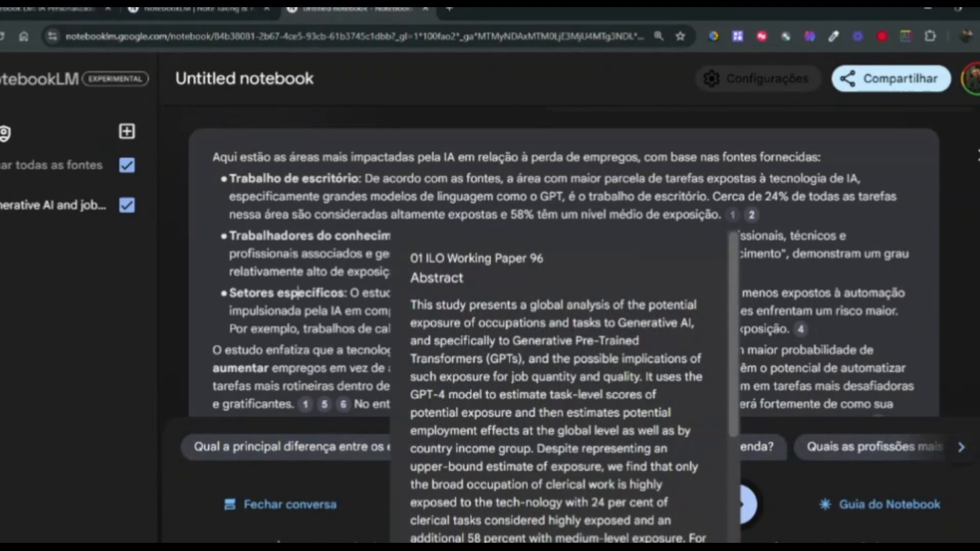
pyautogui.scroll(-3, 733, 352)
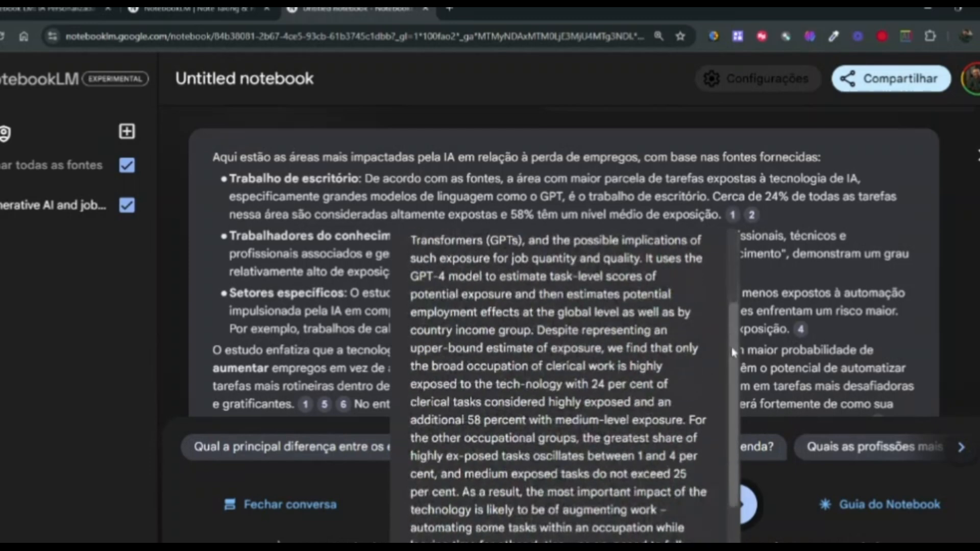
pyautogui.moveTo(733, 352); pyautogui.dragTo(735, 396)
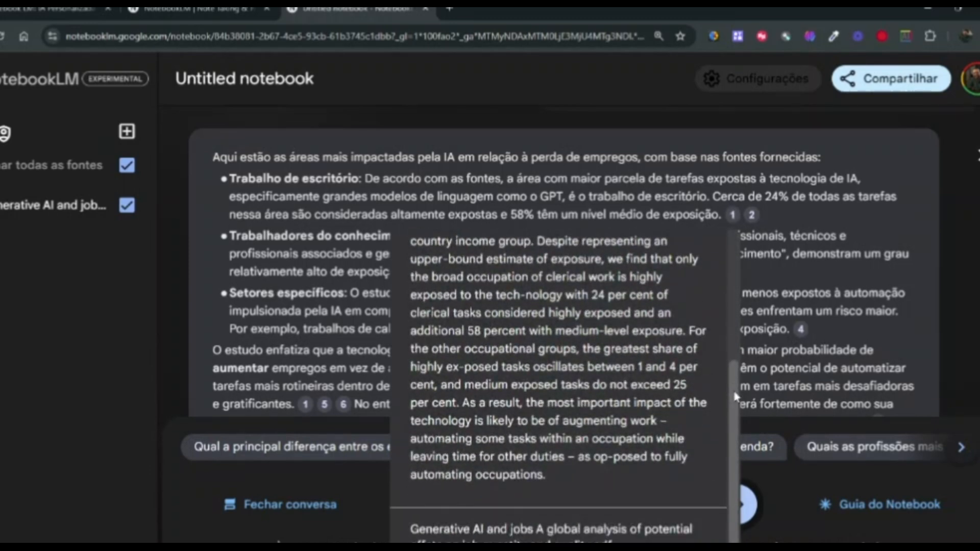
pyautogui.moveTo(734, 393); pyautogui.dragTo(733, 318)
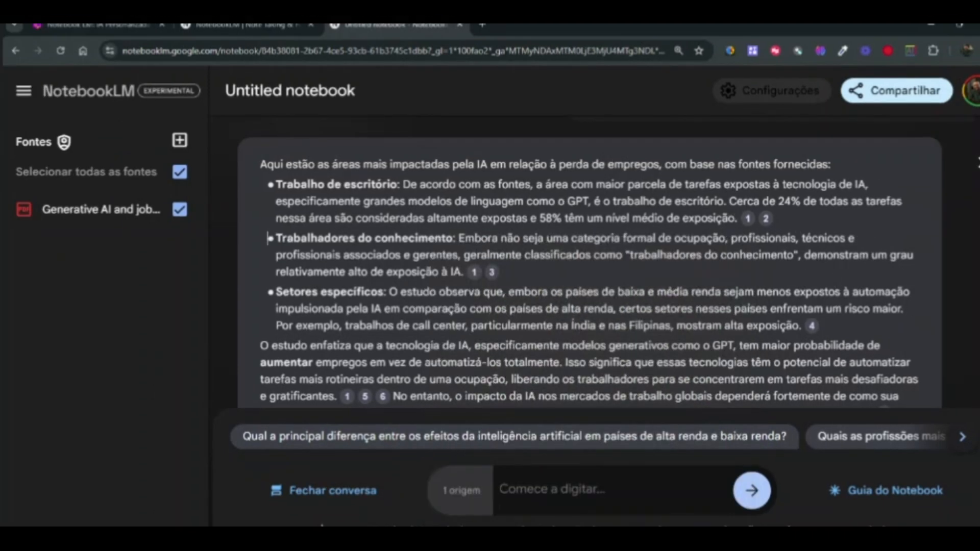
# Examine the highlighted source passage behind citation 2 of the "Trabalho de escritório" item, and reread the full answer with the source closed
pyautogui.click(766, 218)
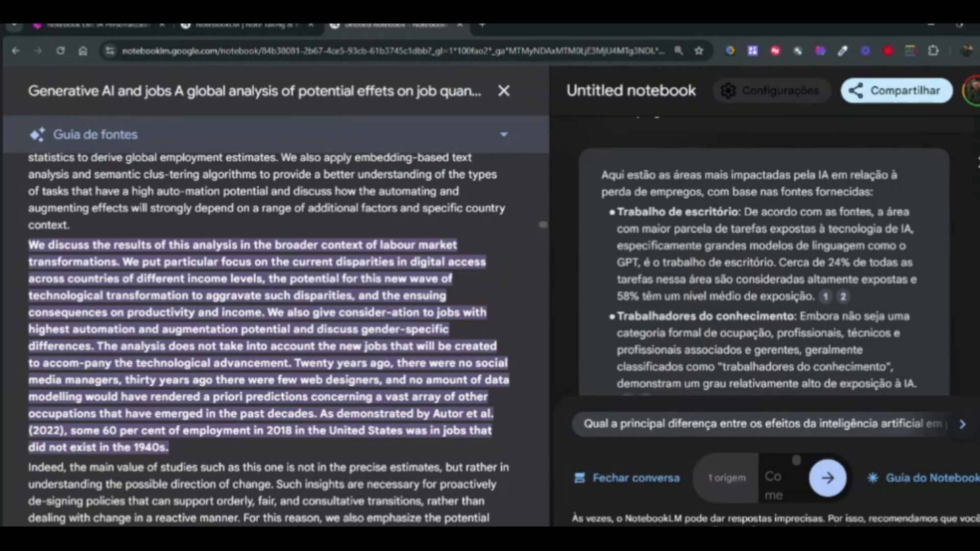
pyautogui.scroll(-3, 713, 302)
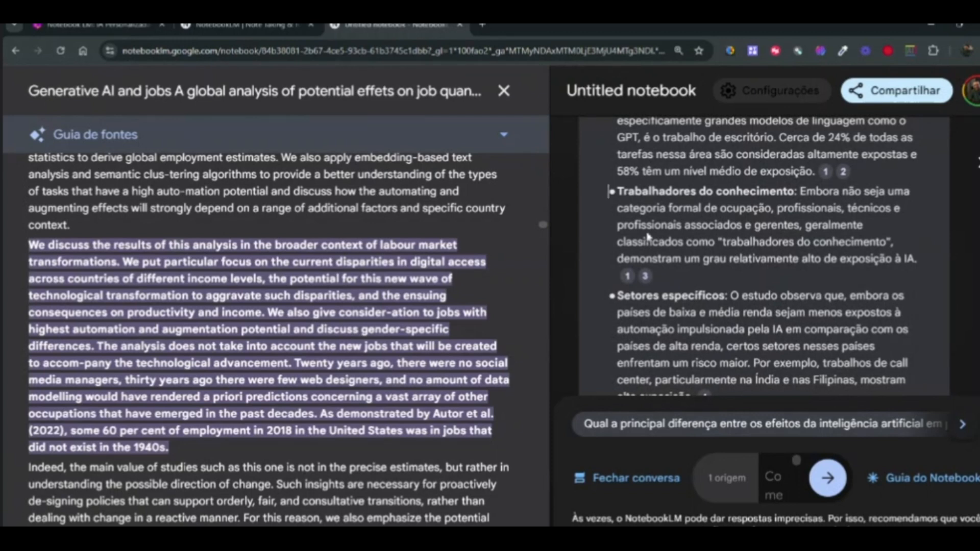
pyautogui.click(512, 98)
pyautogui.scroll(5, 471, 332)
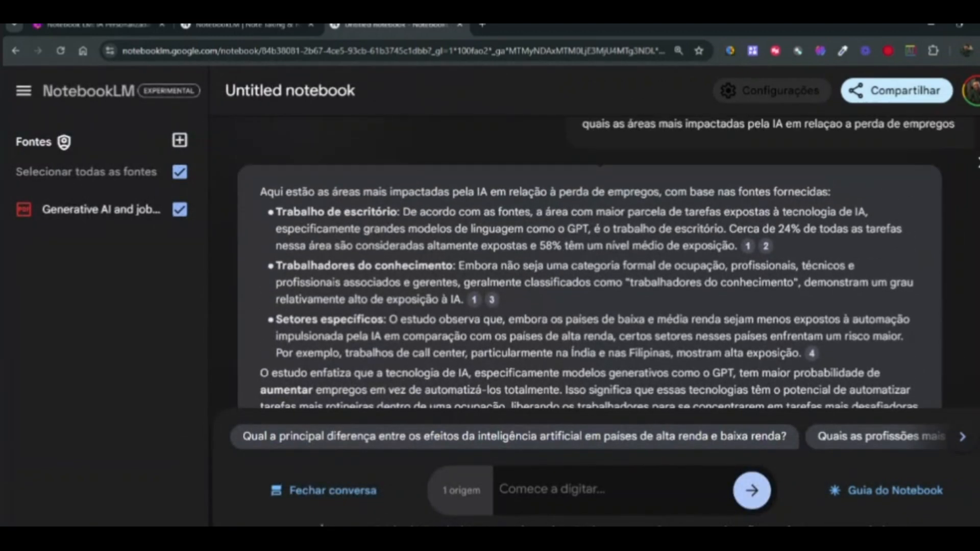
pyautogui.scroll(-3, 590, 263)
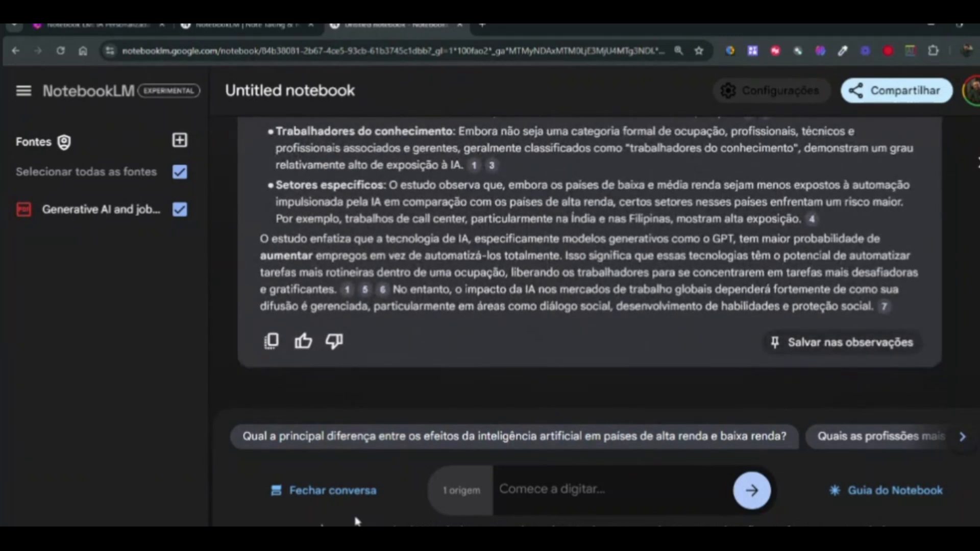
pyautogui.scroll(4, 424, 319)
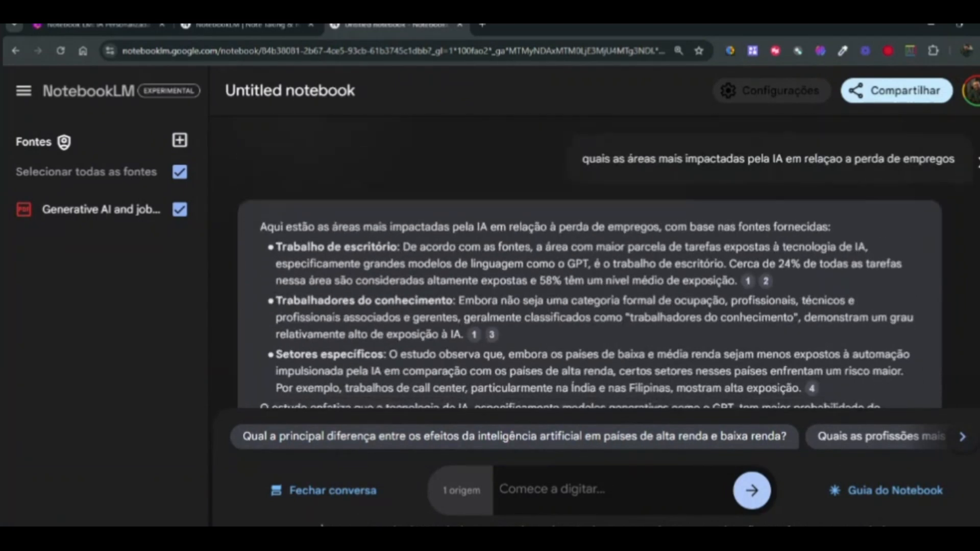
pyautogui.scroll(-2, 425, 319)
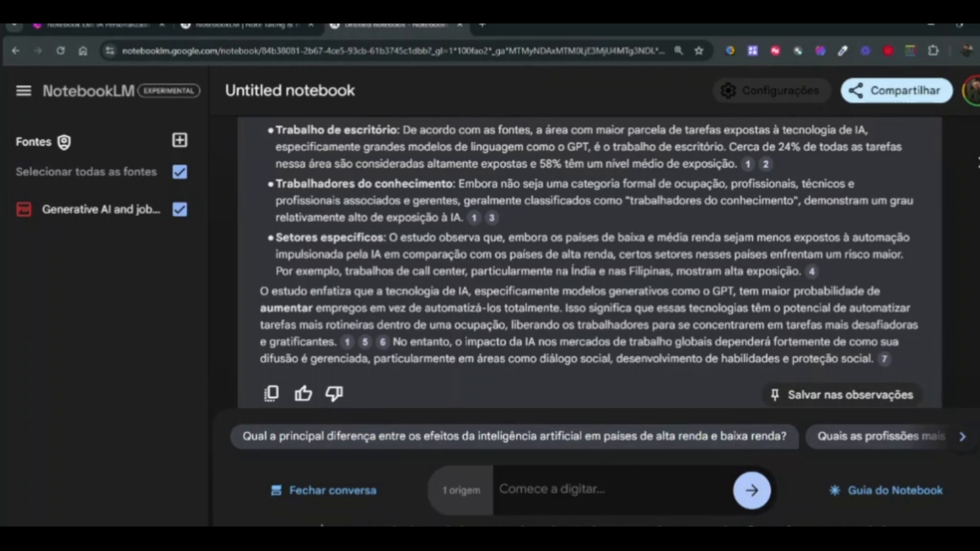
pyautogui.scroll(1, 590, 263)
pyautogui.scroll(-1, 590, 263)
# Ask the notebook "quais os percetuais de perda de emprego em relaçao ao uso da IA"
pyautogui.write('quais ')
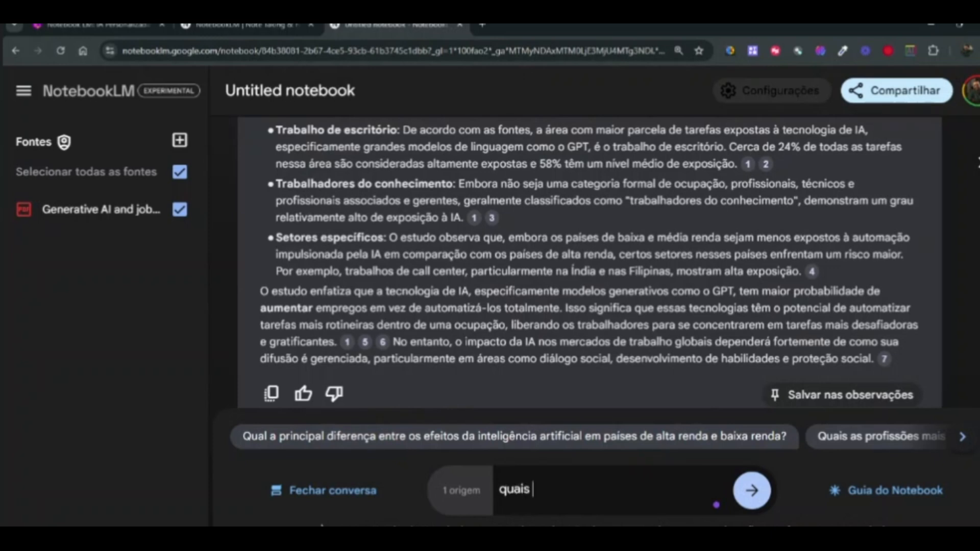
pyautogui.write('os percetiu')
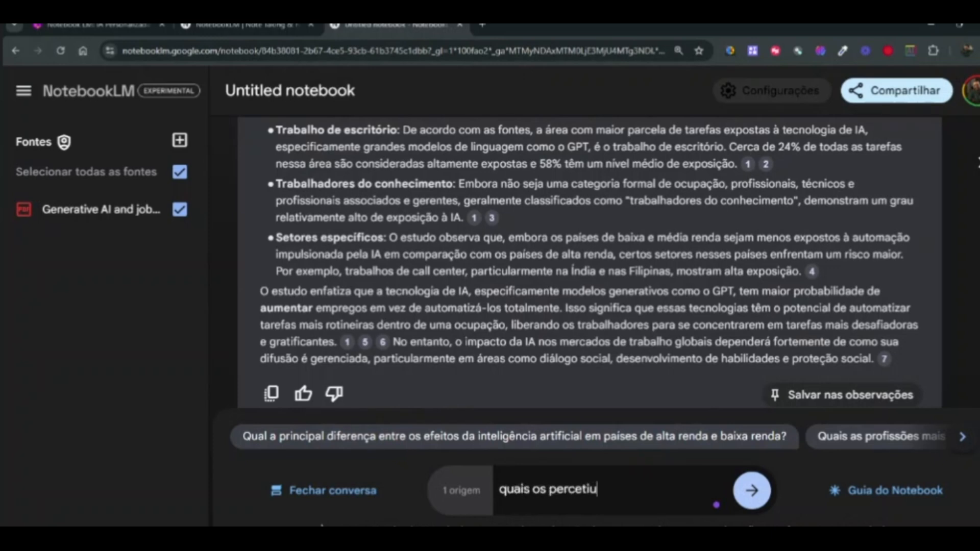
pyautogui.press('BackSpace')
pyautogui.press('BackSpace')
pyautogui.write('uais de perda')
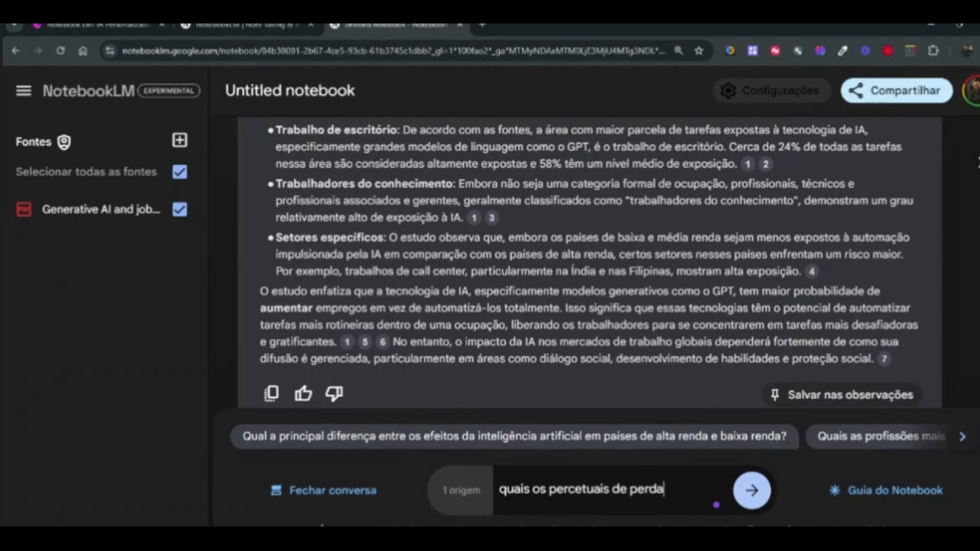
pyautogui.write(' de e,mpregop')
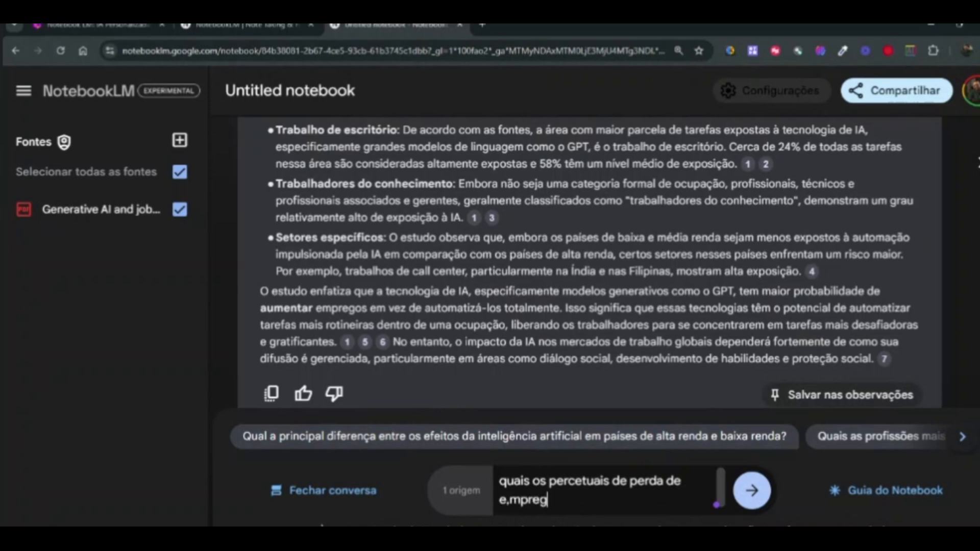
pyautogui.press('BackSpace')
pyautogui.press('BackSpace')
pyautogui.press('BackSpace')
pyautogui.press('BackSpace')
pyautogui.press('BackSpace')
pyautogui.press('BackSpace')
pyautogui.press('BackSpace')
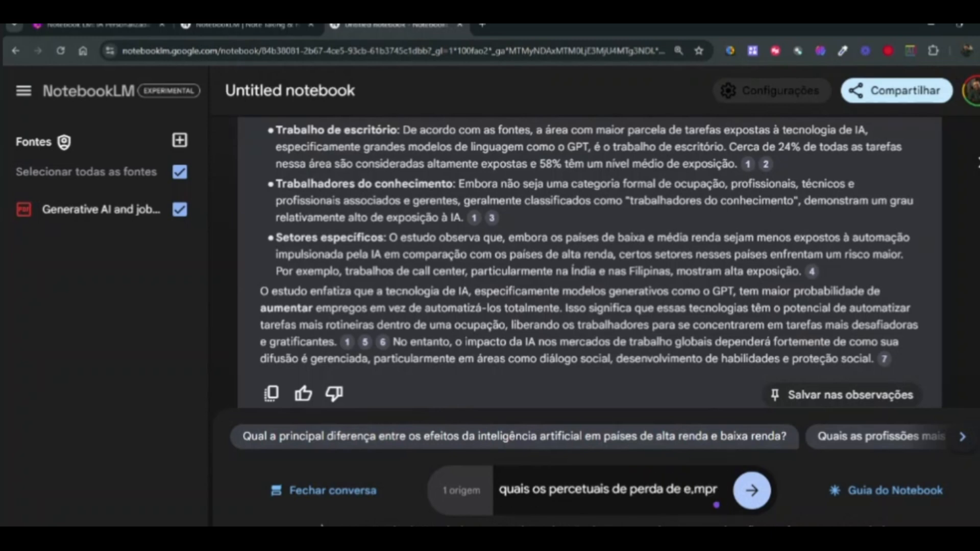
pyautogui.press('BackSpace')
pyautogui.write('mpre')
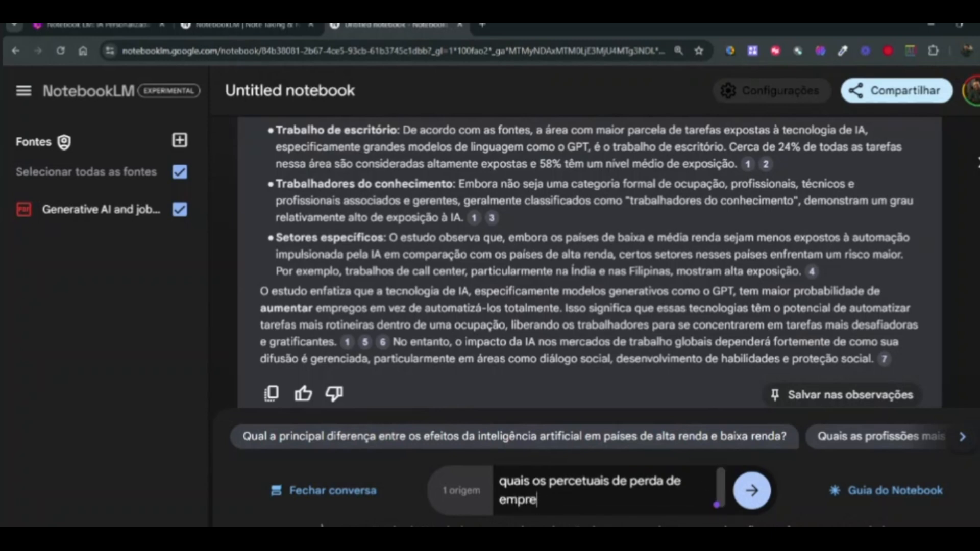
pyautogui.write('go em relç')
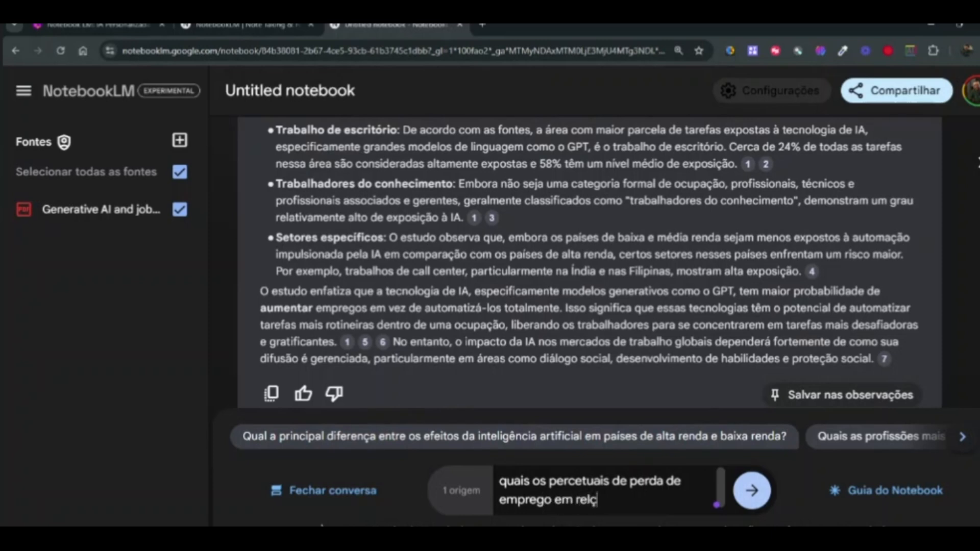
pyautogui.write('ao ao uso da')
pyautogui.press('F12')
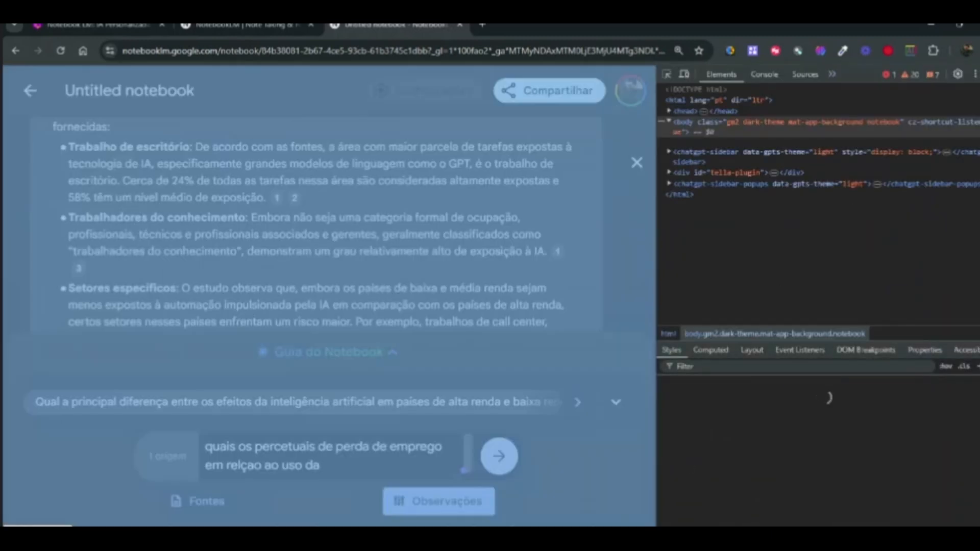
pyautogui.click(978, 73)
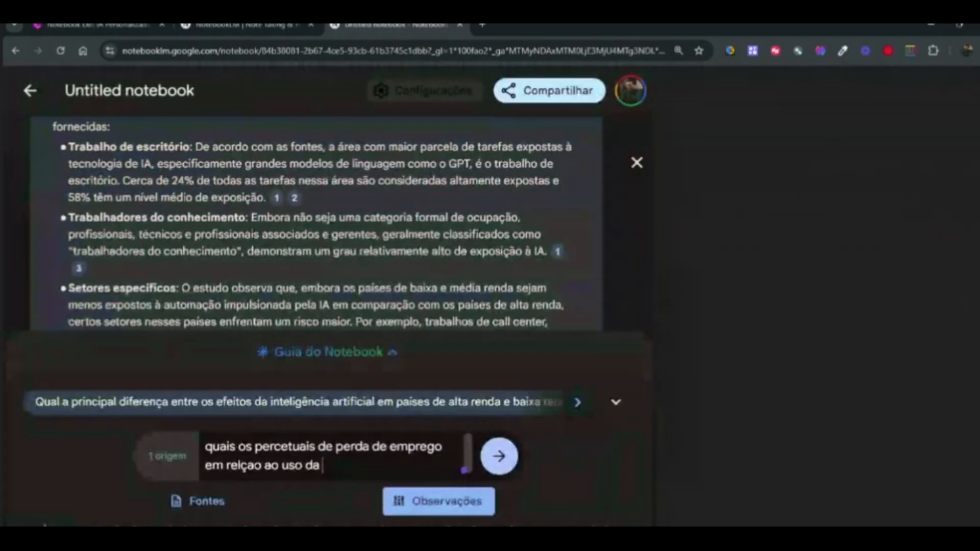
pyautogui.write('IA')
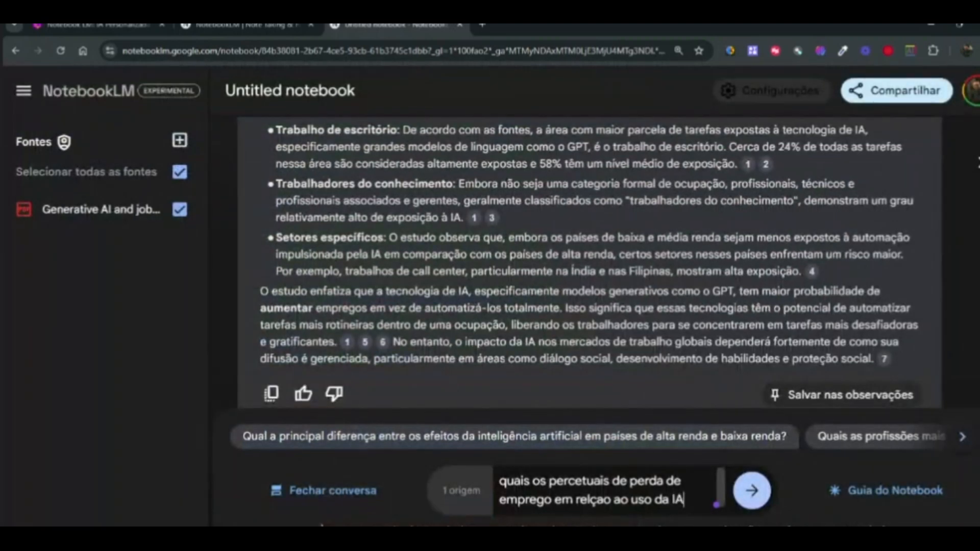
pyautogui.click(589, 499)
pyautogui.write('ac')
pyautogui.click(756, 501)
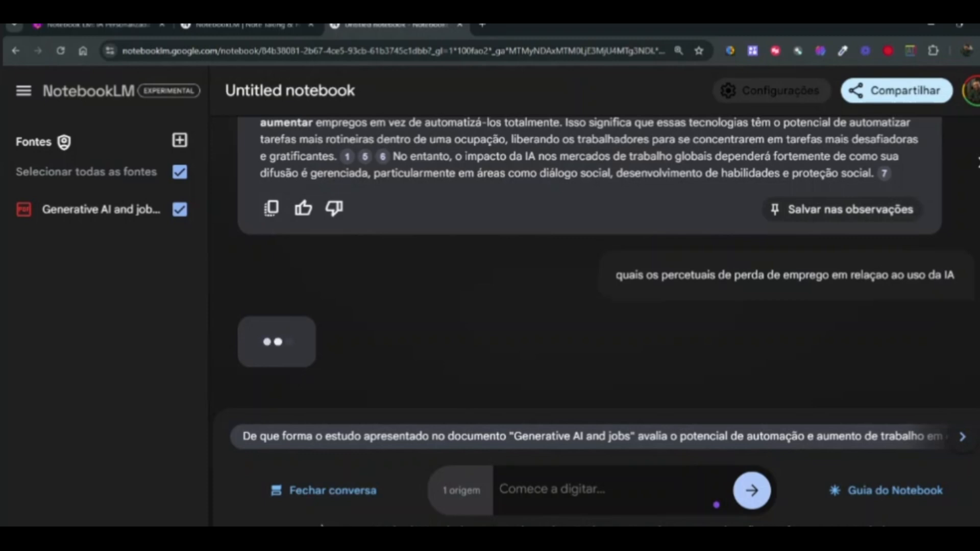
# Skim the answer about job-loss percentages and ask the notebook "Porque as mulheres são as mais impactadas?"
pyautogui.scroll(5, 382, 257)
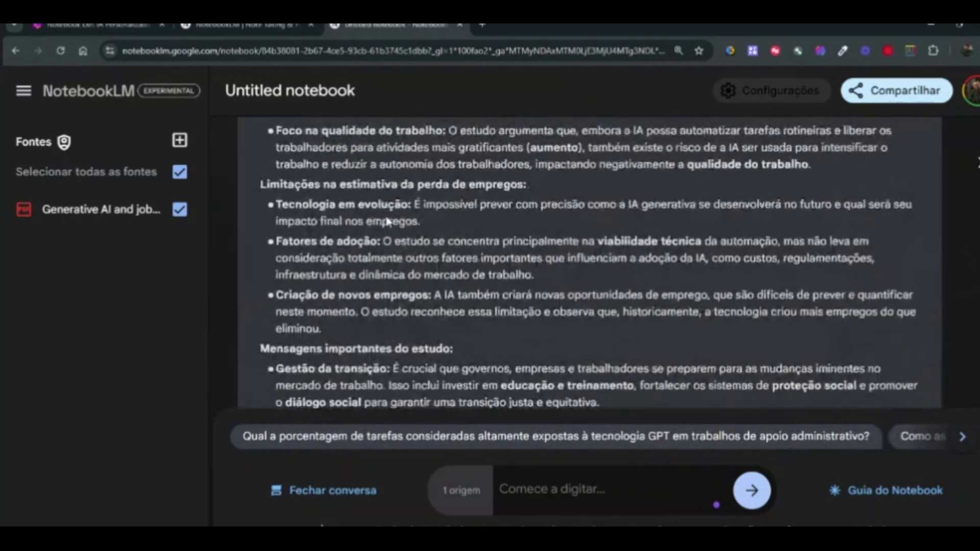
pyautogui.scroll(5, 382, 257)
pyautogui.scroll(-10, 589, 263)
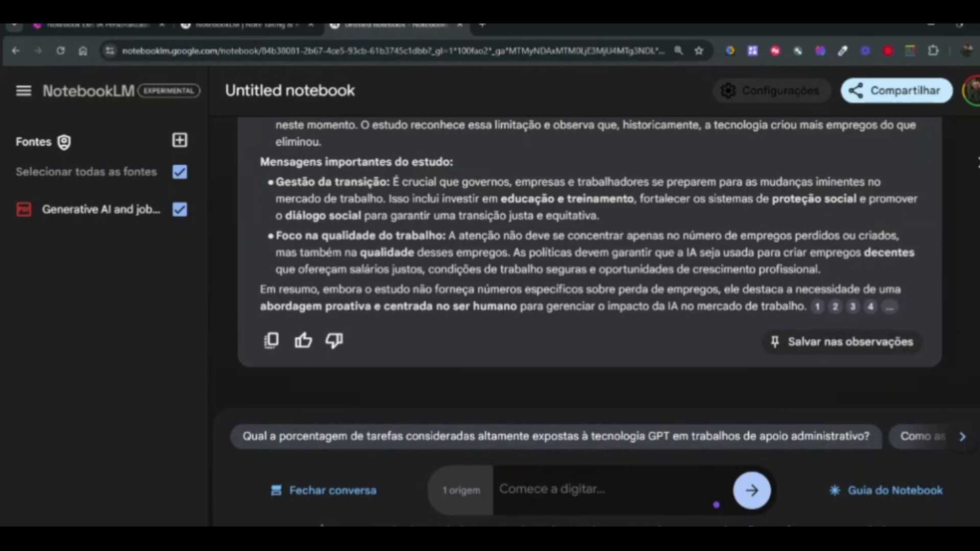
pyautogui.write('P')
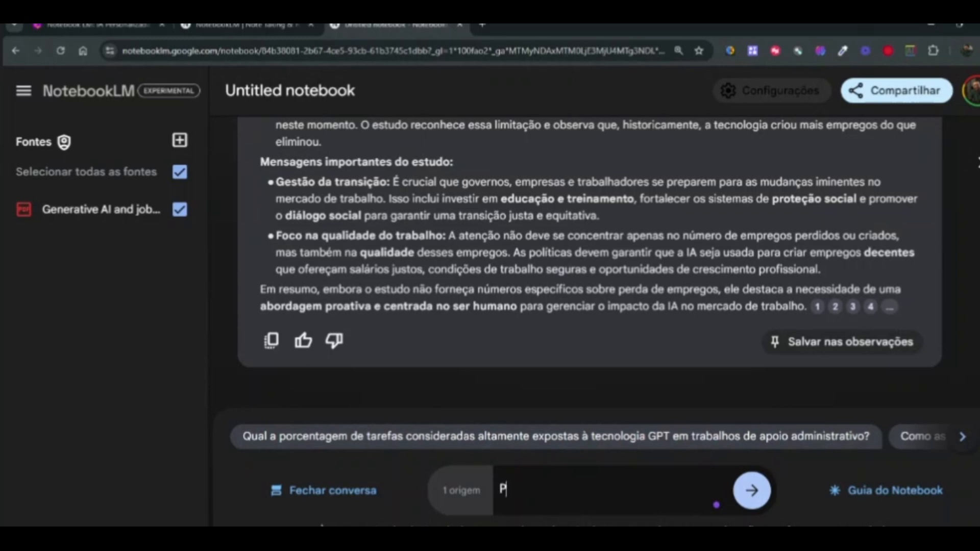
pyautogui.write('orque as mu')
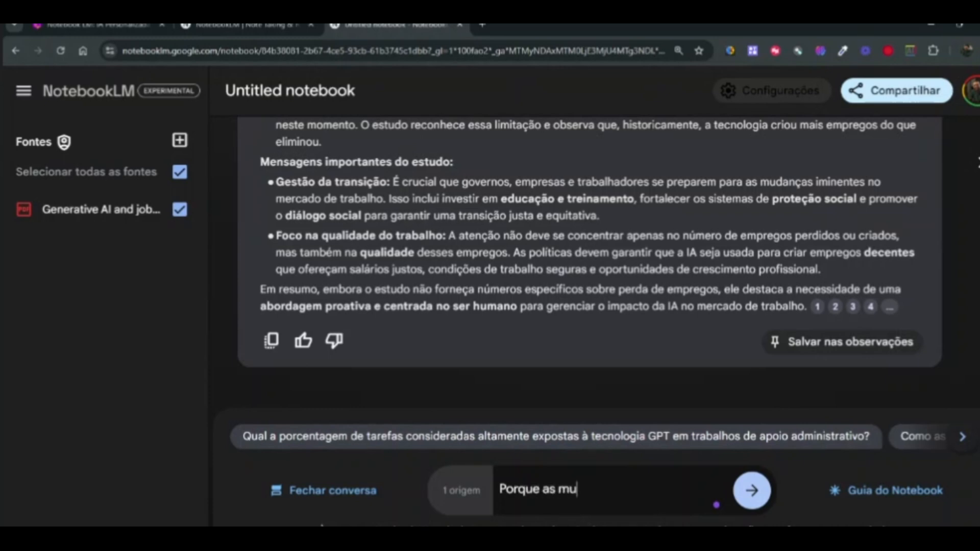
pyautogui.write('lheres são as mais impac')
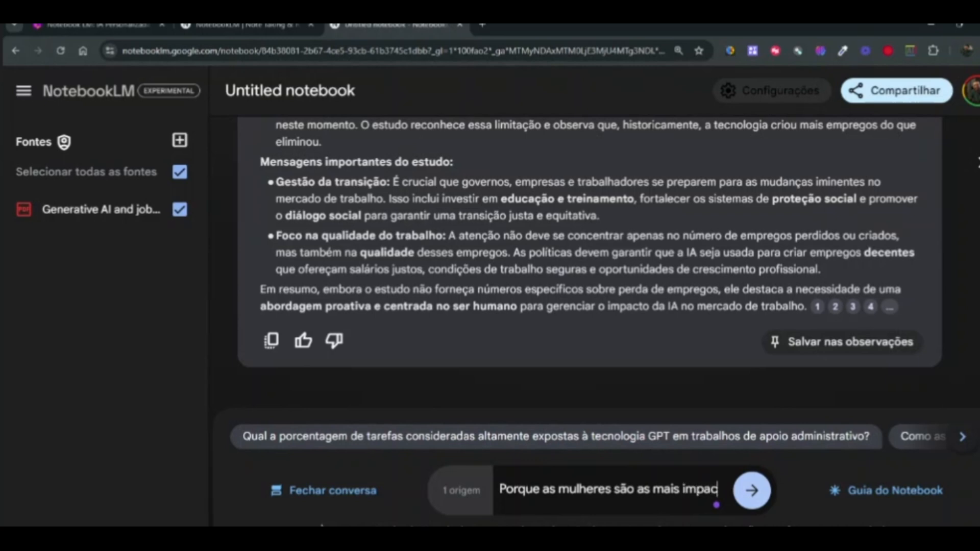
pyautogui.write('tadas?')
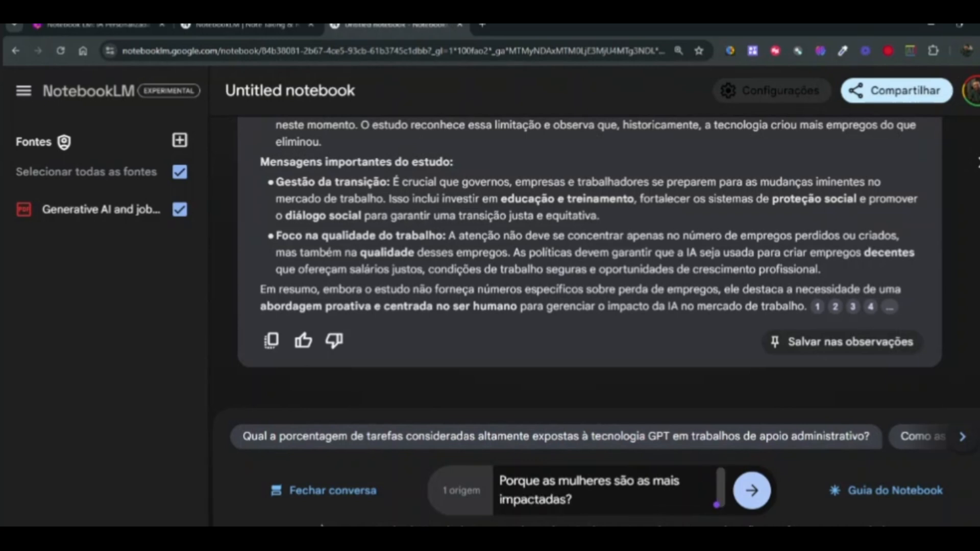
pyautogui.press('Return')
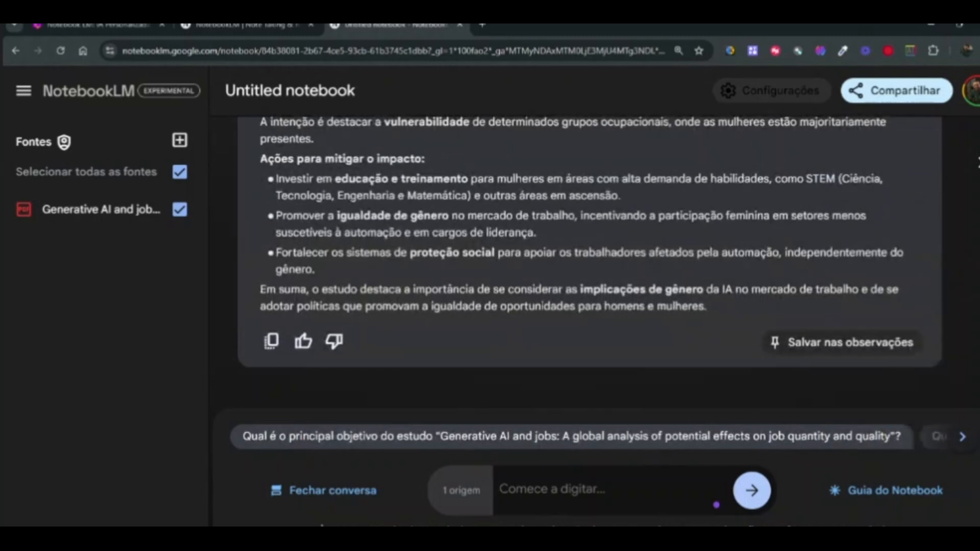
# Read the opening statement and the "Predominância em trabalhos de escritório" item of the answer about women, highlighting the key passages
pyautogui.scroll(1, 489, 386)
pyautogui.scroll(10, 489, 386)
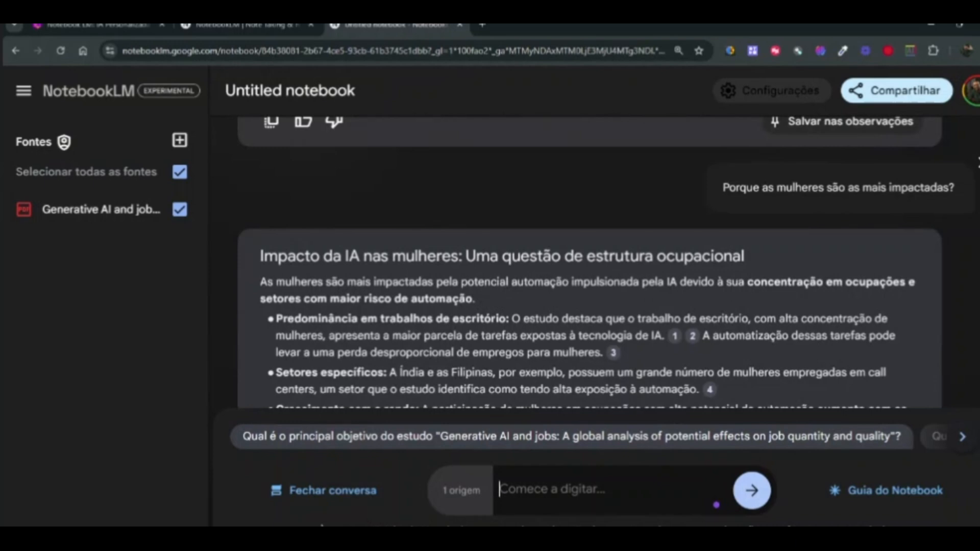
pyautogui.moveTo(477, 298); pyautogui.dragTo(268, 282)
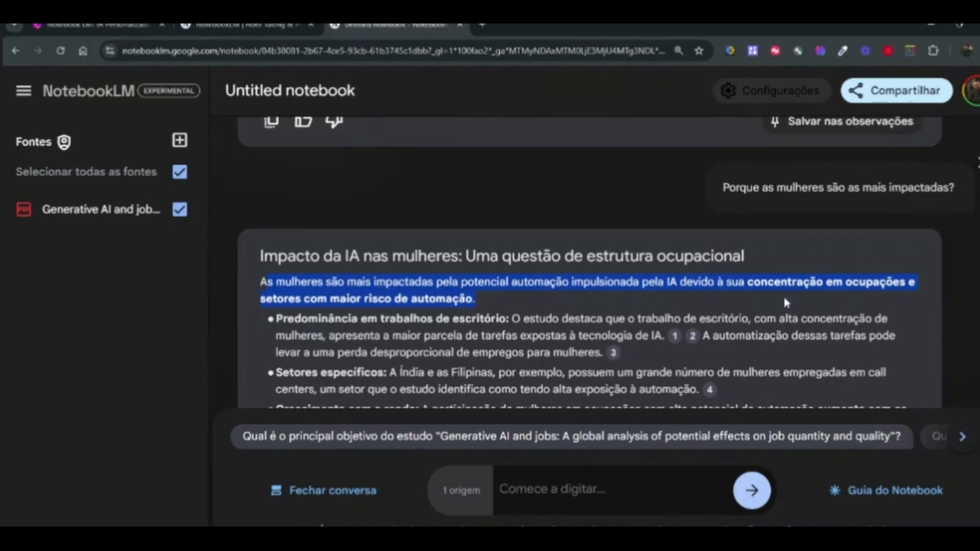
pyautogui.scroll(-1, 404, 314)
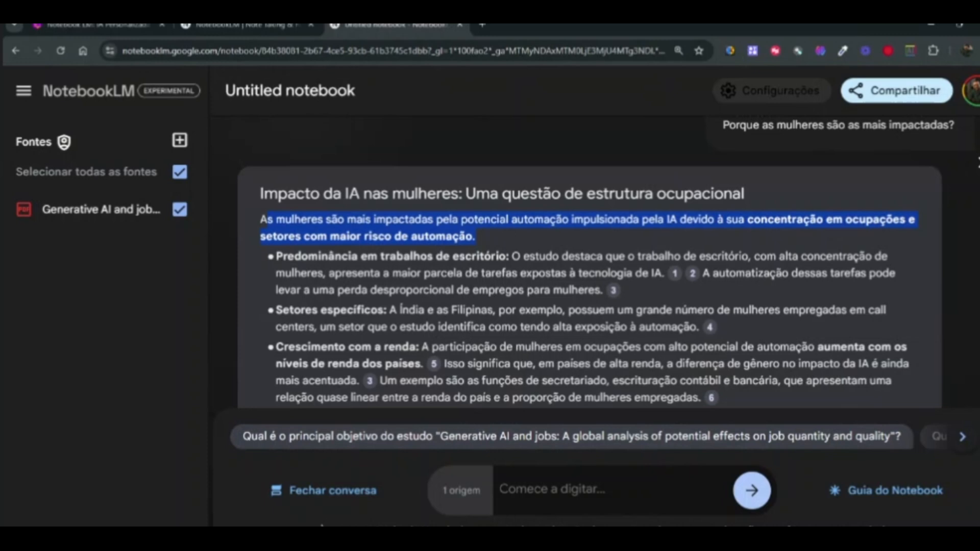
pyautogui.click(381, 273)
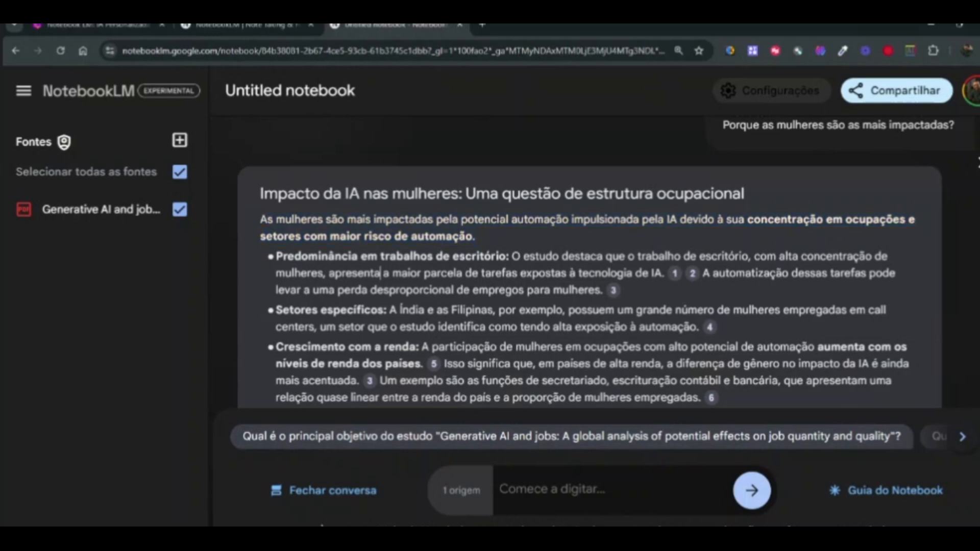
pyautogui.moveTo(512, 256); pyautogui.dragTo(276, 255)
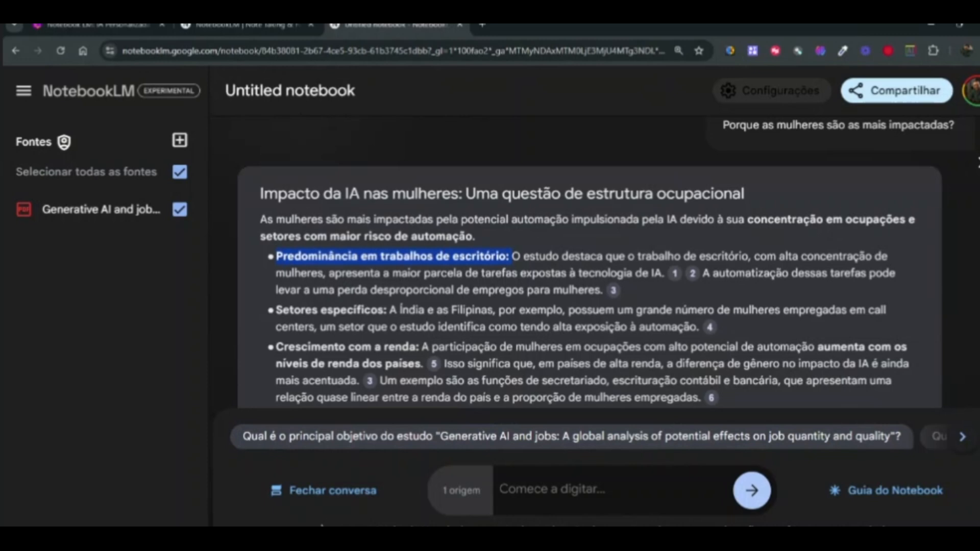
pyautogui.click(705, 255)
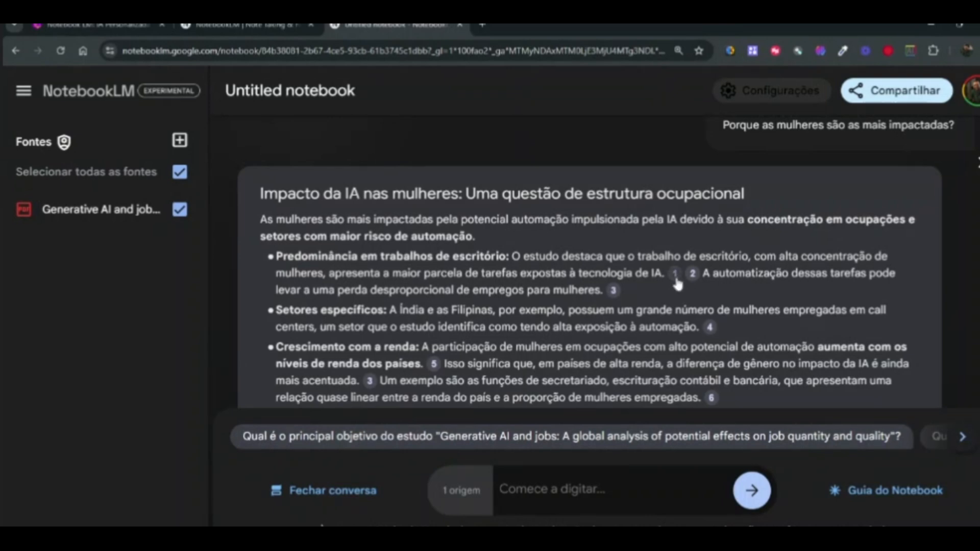
# Examine the source excerpt behind citation 1 of the office-work item and read the rest of the answer through its closing summary
pyautogui.moveTo(676, 279)
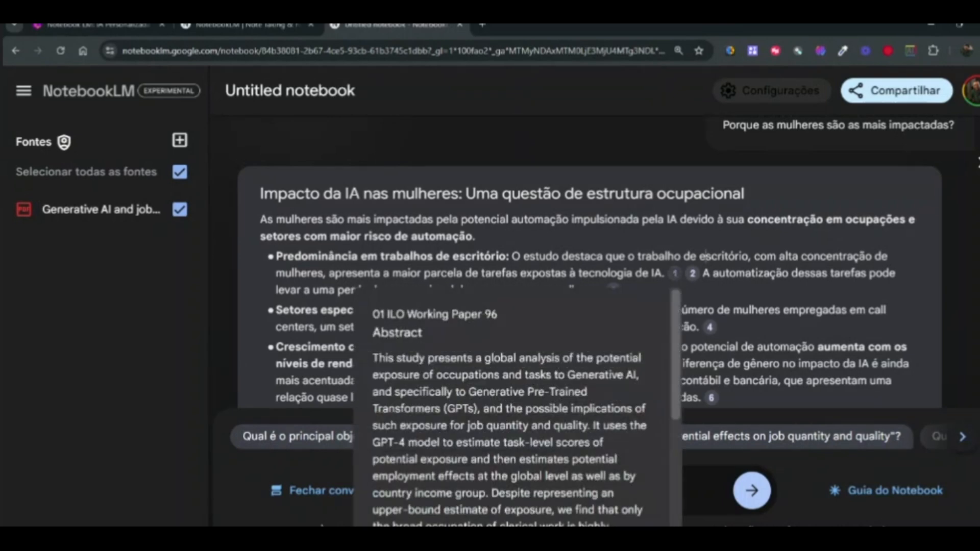
pyautogui.scroll(-5, 637, 386)
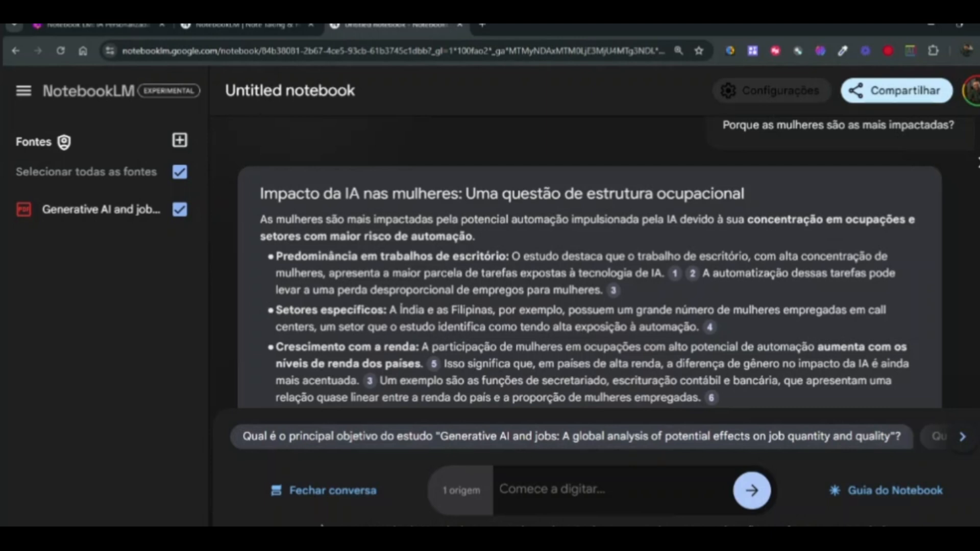
pyautogui.scroll(-1, 267, 310)
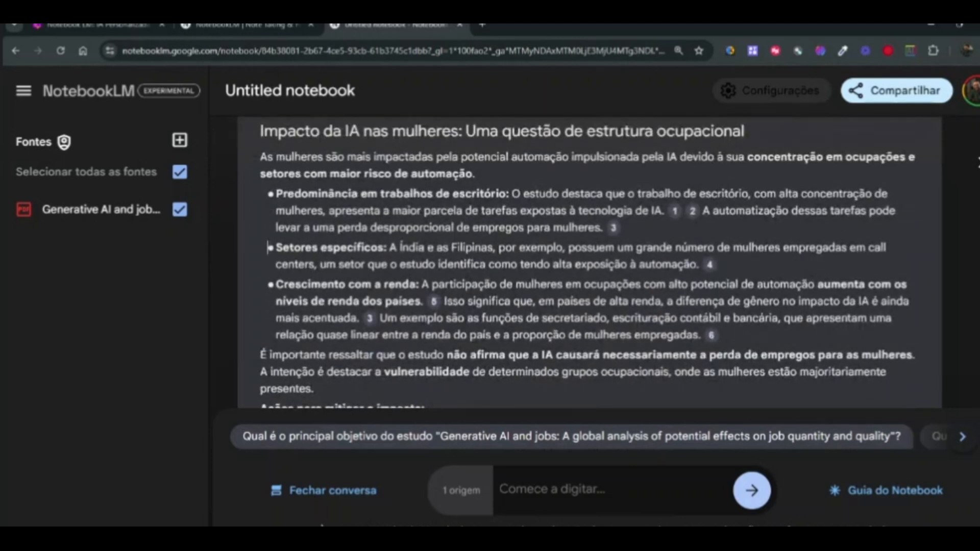
pyautogui.scroll(-3, 269, 247)
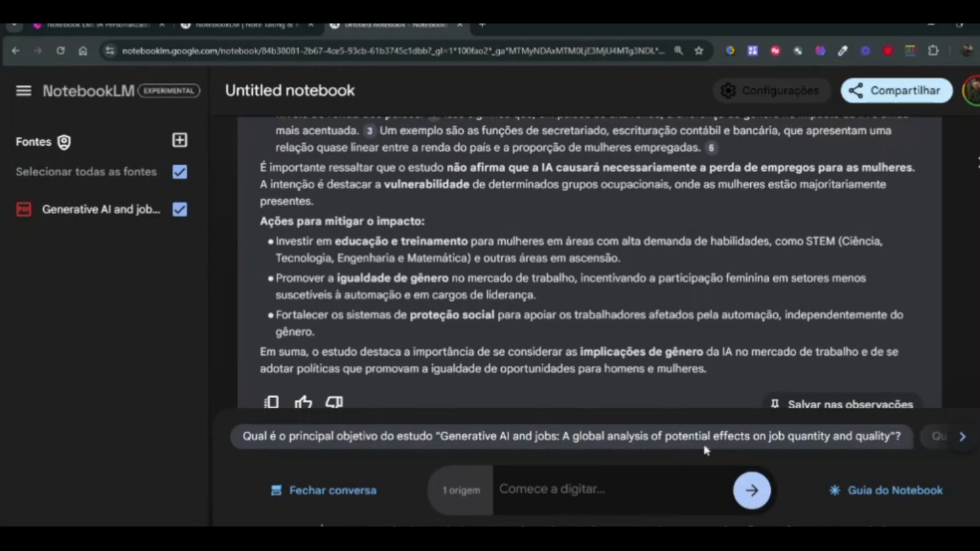
pyautogui.scroll(-1, 607, 340)
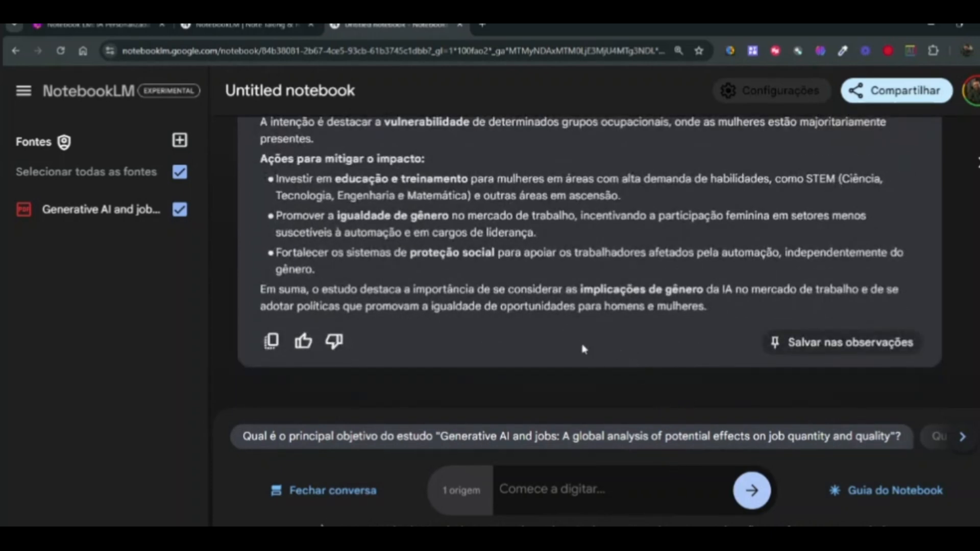
# Read the "Ações para mitigar o impacto" section of the answer about women, highlighting the education, gender-equality and social-protection passages
pyautogui.scroll(3, 527, 301)
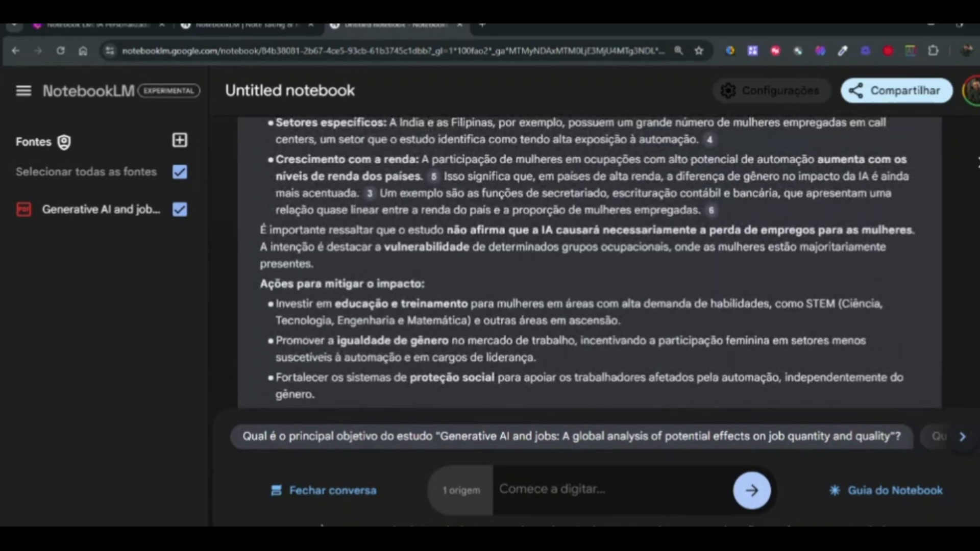
pyautogui.moveTo(261, 284); pyautogui.dragTo(429, 280)
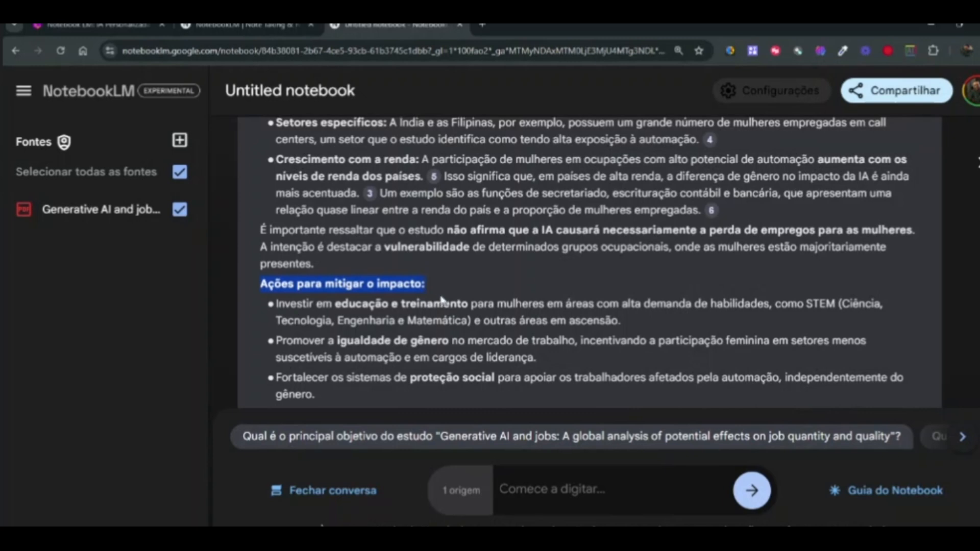
pyautogui.scroll(-2, 418, 316)
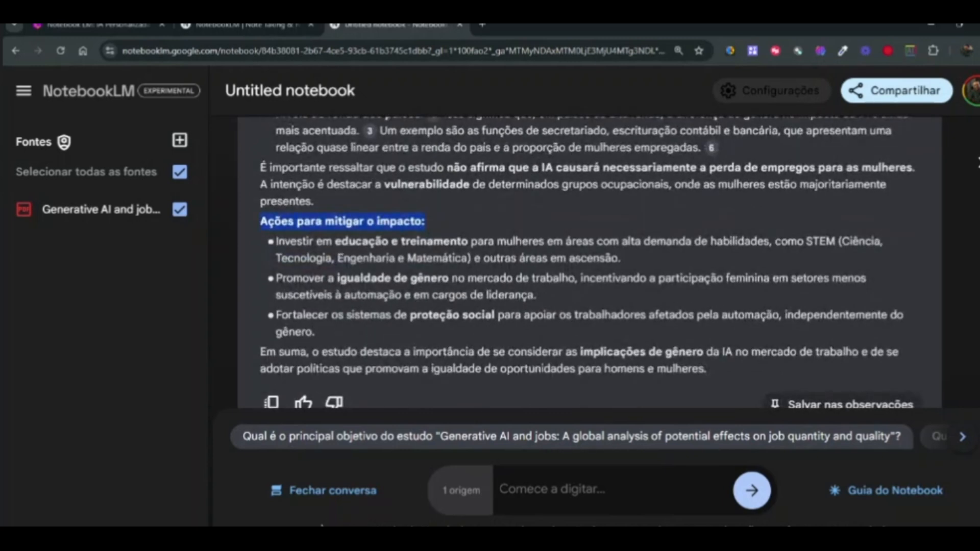
pyautogui.click(469, 241)
pyautogui.moveTo(470, 242); pyautogui.dragTo(406, 257)
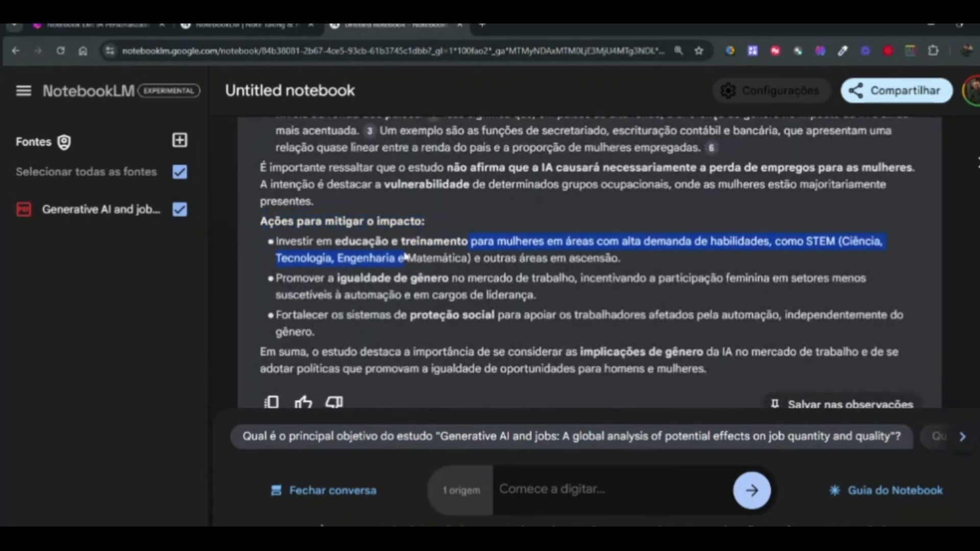
pyautogui.click(408, 258)
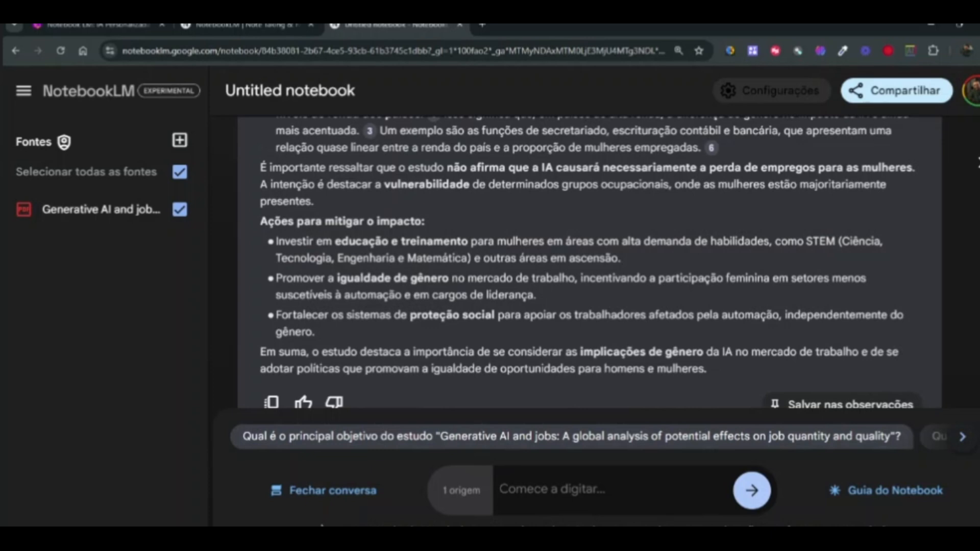
pyautogui.moveTo(449, 279); pyautogui.dragTo(346, 279)
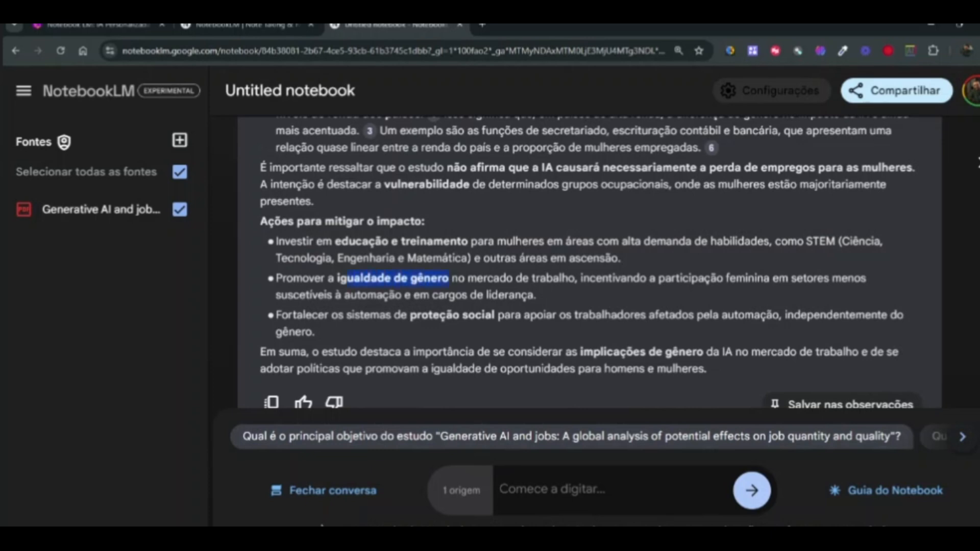
pyautogui.moveTo(495, 315); pyautogui.dragTo(410, 316)
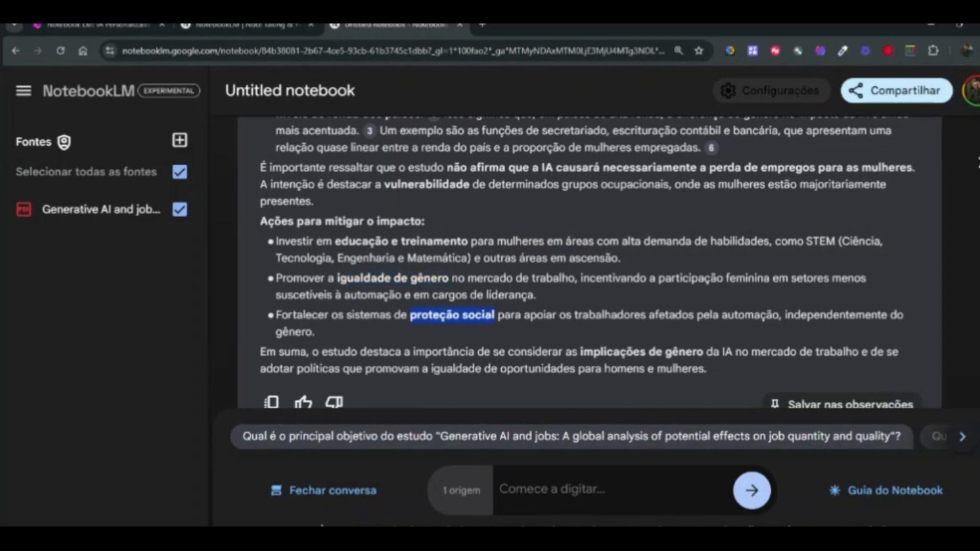
pyautogui.scroll(-2, 590, 255)
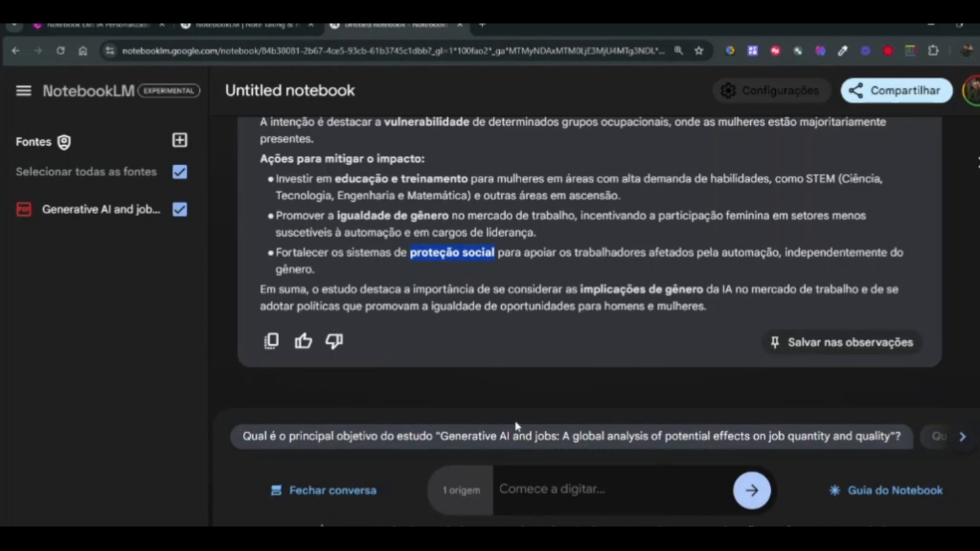
# Ask the notebook "desenvolva uma produção detalhada do documento completo"
pyautogui.click(716, 504)
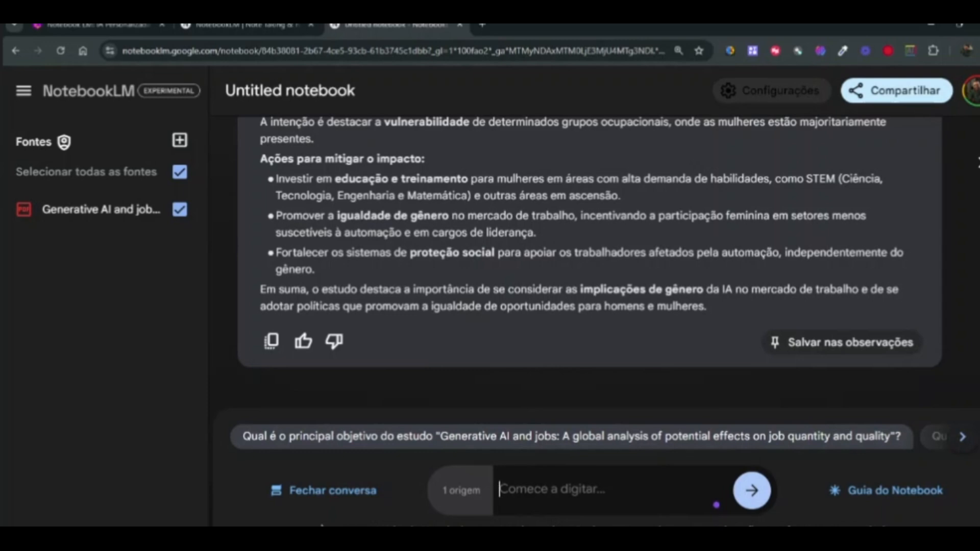
pyautogui.write('c')
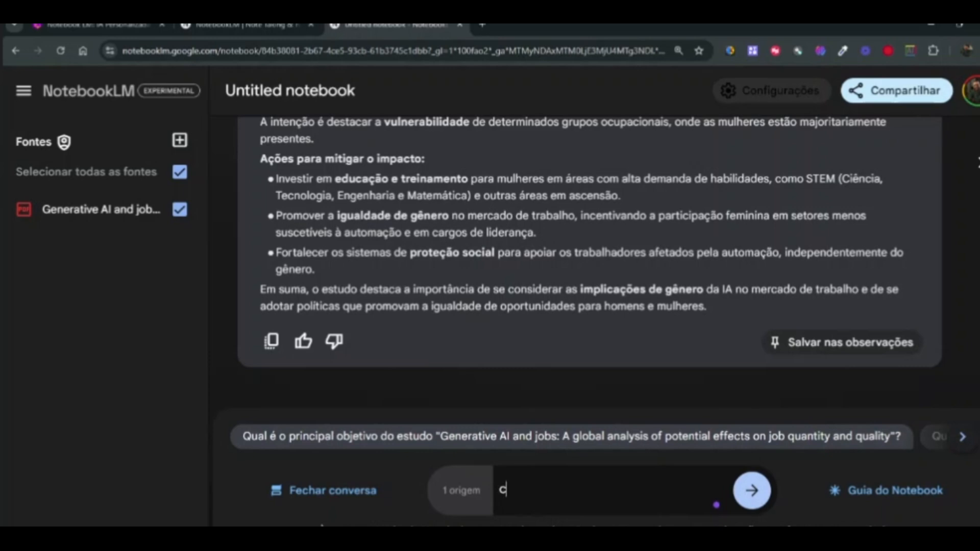
pyautogui.write('reie um')
pyautogui.press('BackSpace')
pyautogui.press('BackSpace')
pyautogui.press('BackSpace')
pyautogui.press('BackSpace')
pyautogui.press('BackSpace')
pyautogui.press('BackSpace')
pyautogui.press('BackSpace')
pyautogui.press('BackSpace')
pyautogui.write('desenvolva ui')
pyautogui.press('BackSpace')
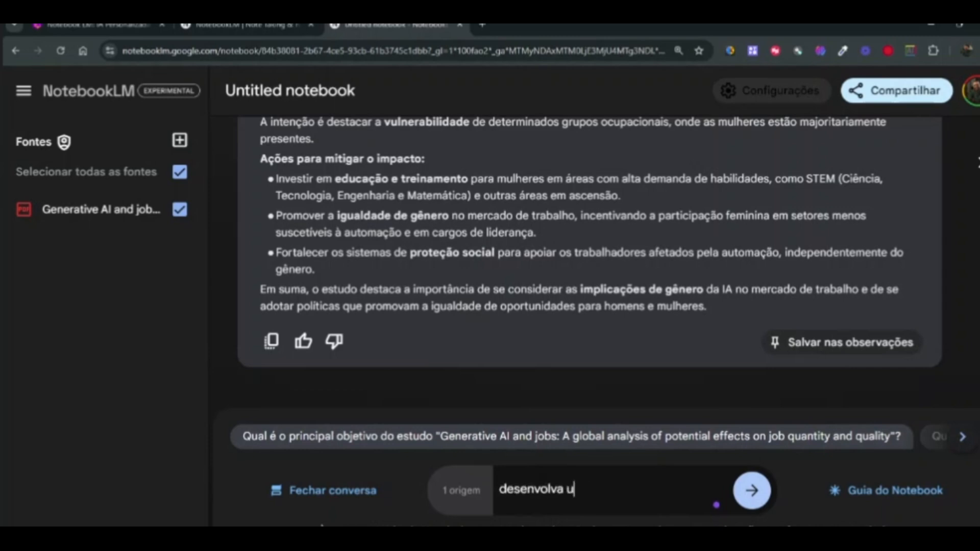
pyautogui.write('m res')
pyautogui.press('BackSpace')
pyautogui.press('BackSpace')
pyautogui.press('BackSpace')
pyautogui.press('BackSpace')
pyautogui.press('BackSpace')
pyautogui.press('BackSpace')
pyautogui.write('uma produção')
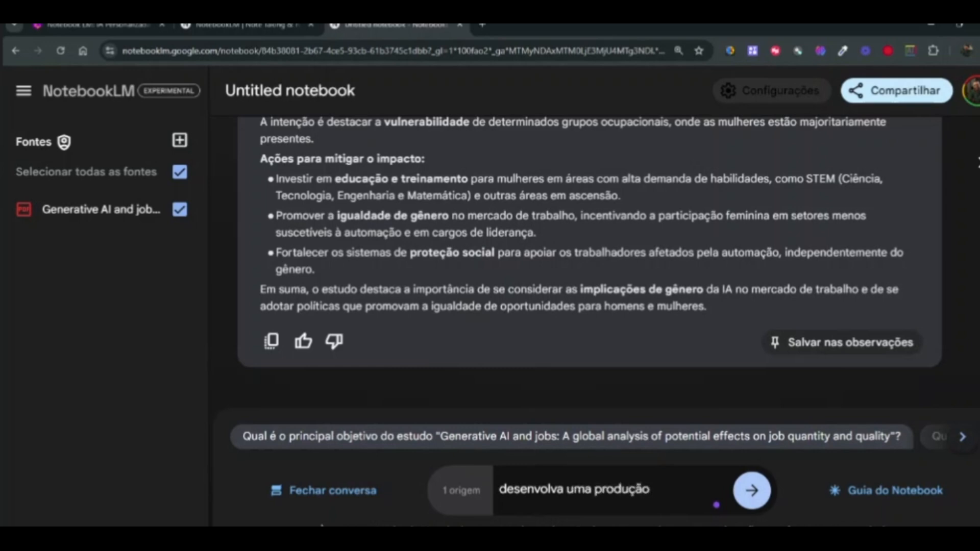
pyautogui.write('detalhad')
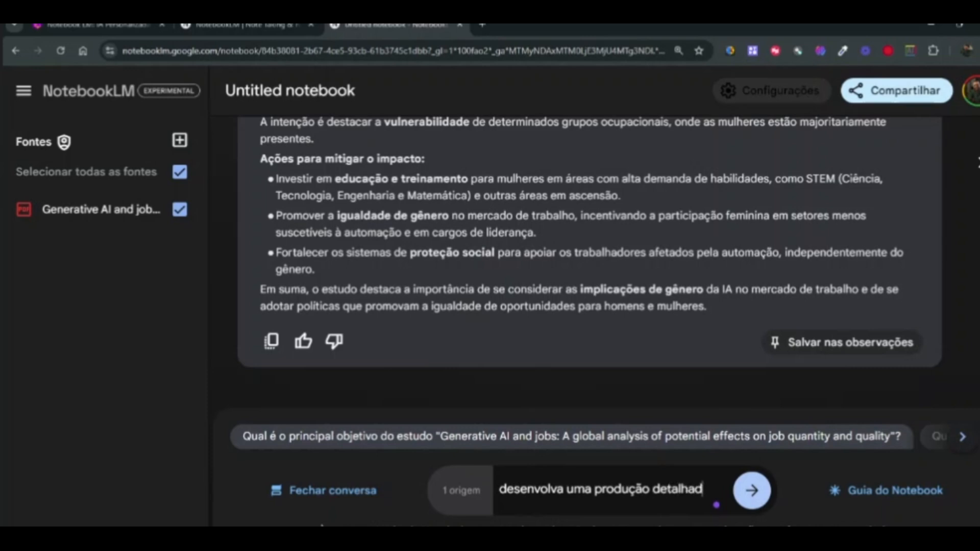
pyautogui.write('a do co')
pyautogui.press('BackSpace')
pyautogui.press('BackSpace')
pyautogui.write('documento ')
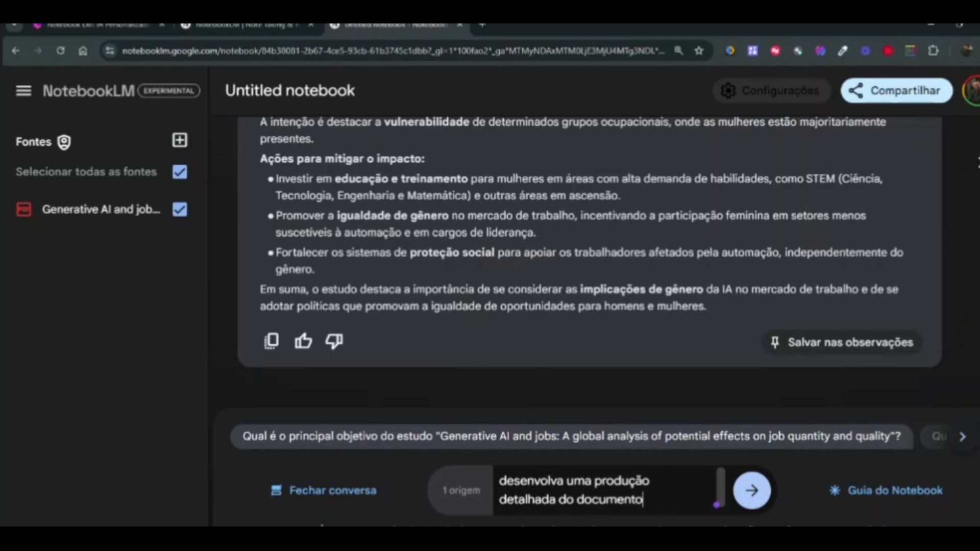
pyautogui.write('completo')
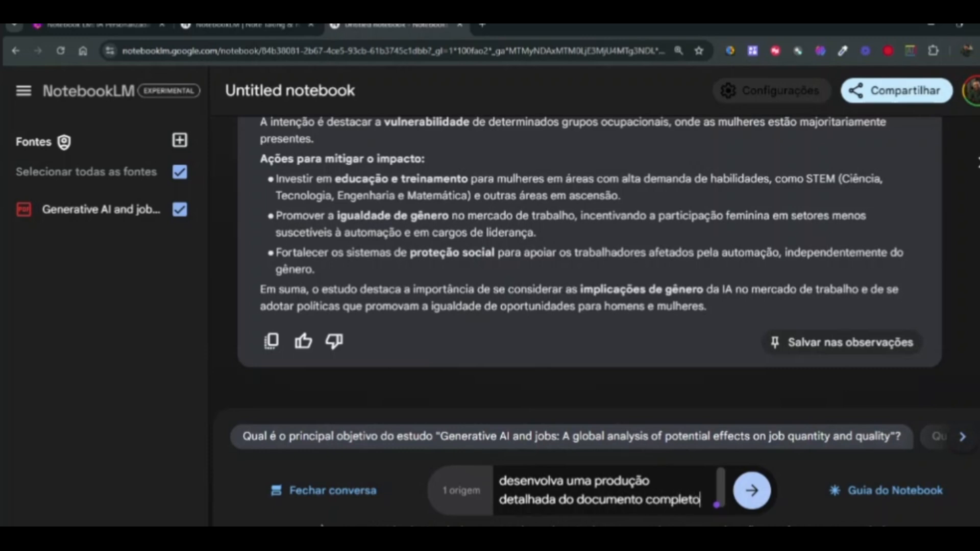
pyautogui.click(751, 490)
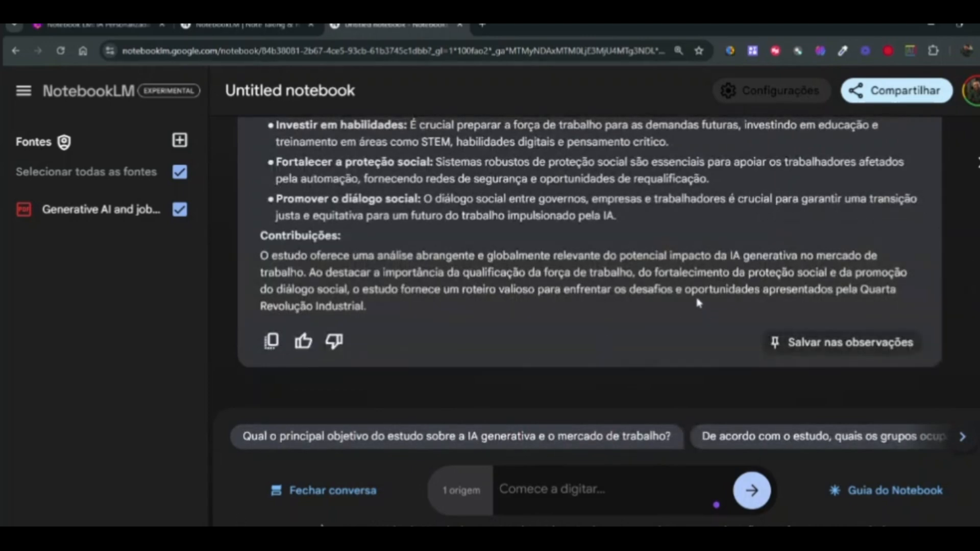
# Skim the detailed production of the document and ask the notebook "faça a tradução do documento"
pyautogui.scroll(7, 553, 274)
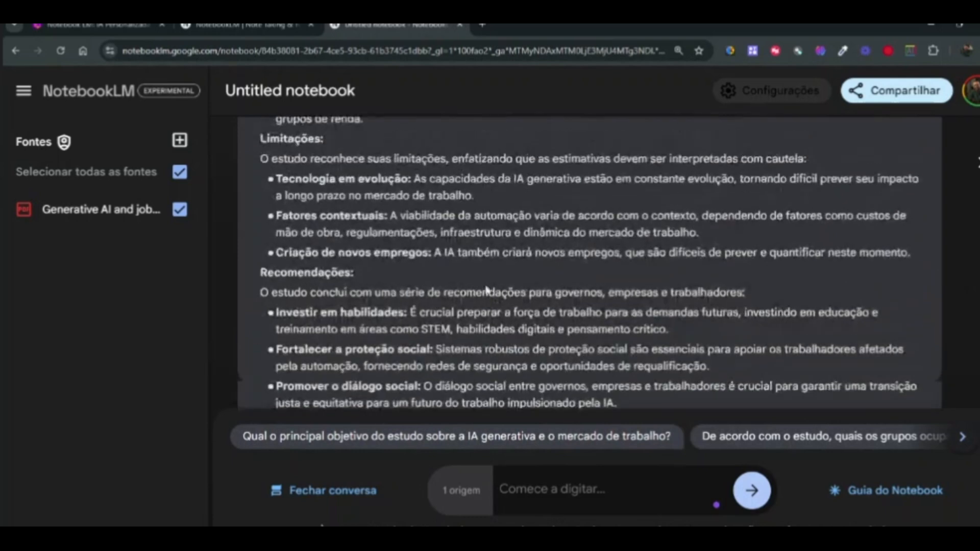
pyautogui.scroll(9, 589, 263)
pyautogui.scroll(-5, 590, 262)
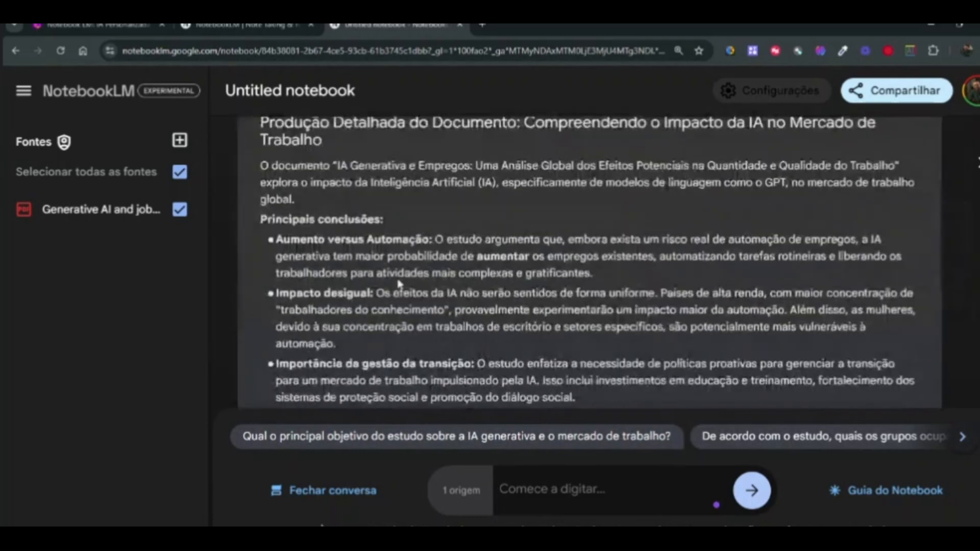
pyautogui.scroll(-7, 354, 274)
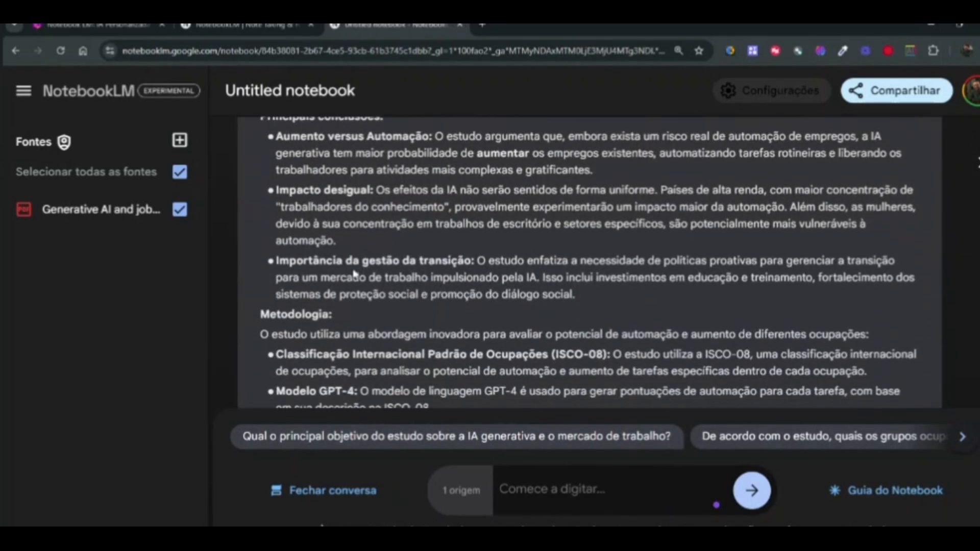
pyautogui.scroll(-5, 354, 274)
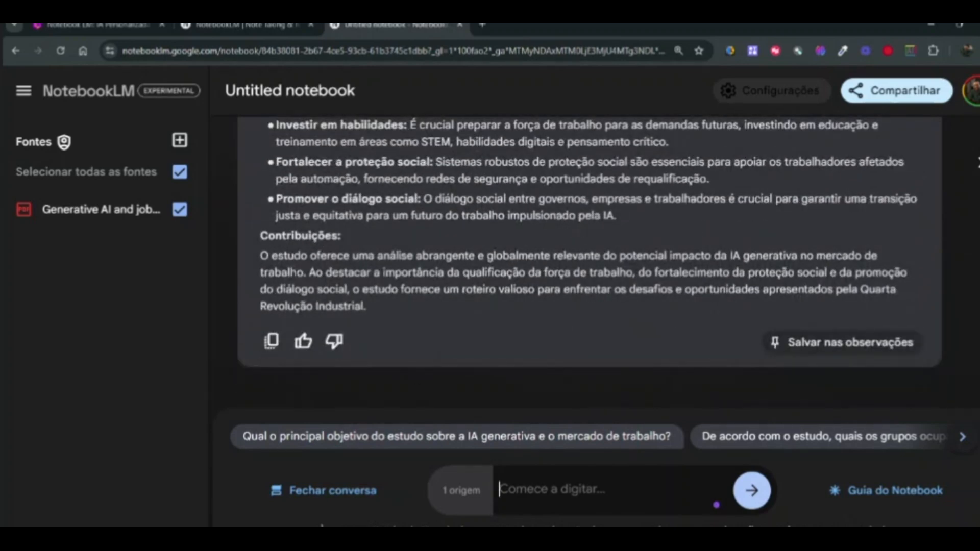
pyautogui.write('faça a tradução do documento')
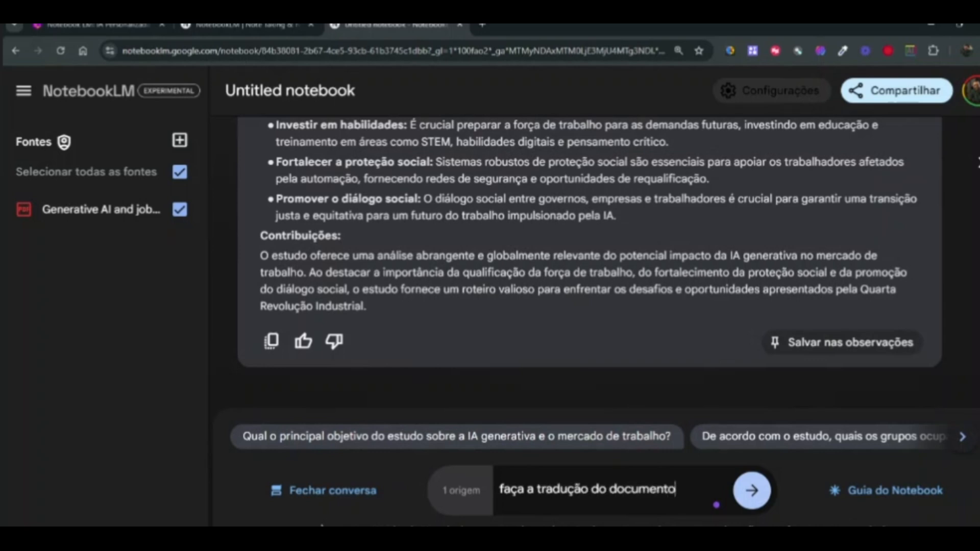
pyautogui.press('Return')
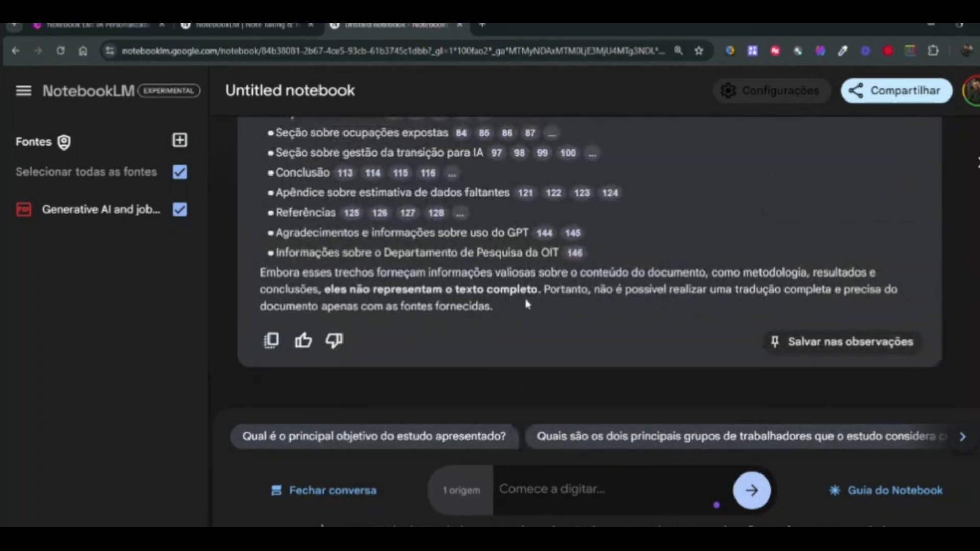
# Examine the answer to the translation request and the source text behind its citation 1, then close the source
pyautogui.scroll(6, 561, 296)
pyautogui.scroll(1, 572, 275)
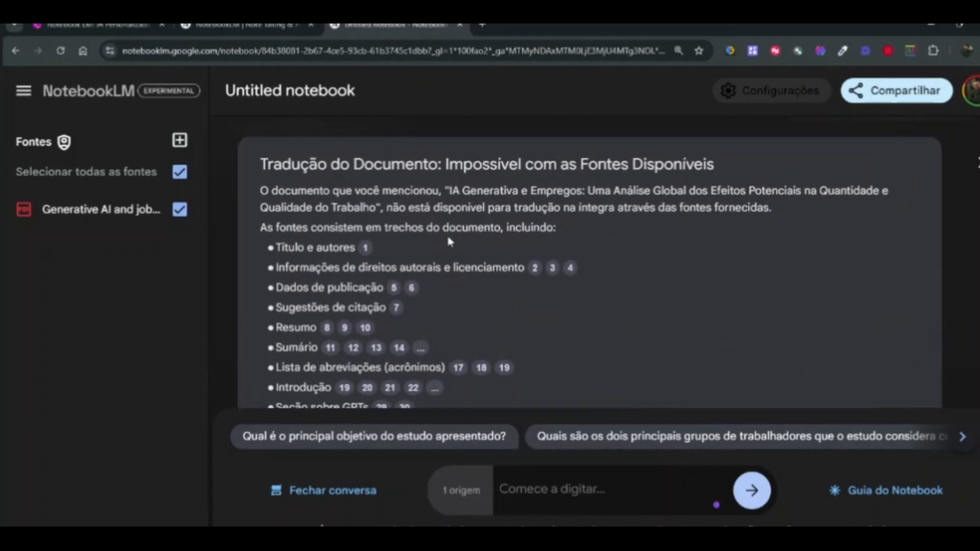
pyautogui.click(366, 248)
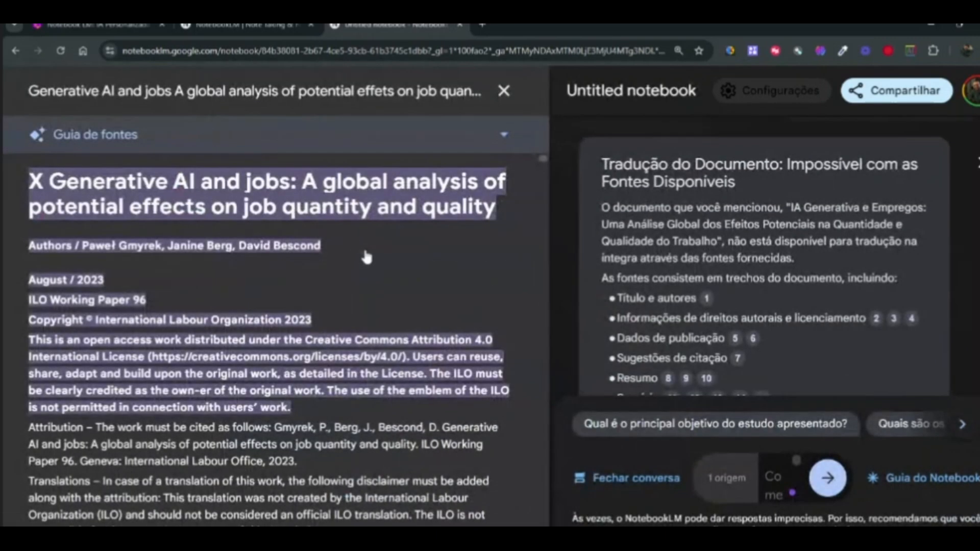
pyautogui.scroll(-2, 633, 293)
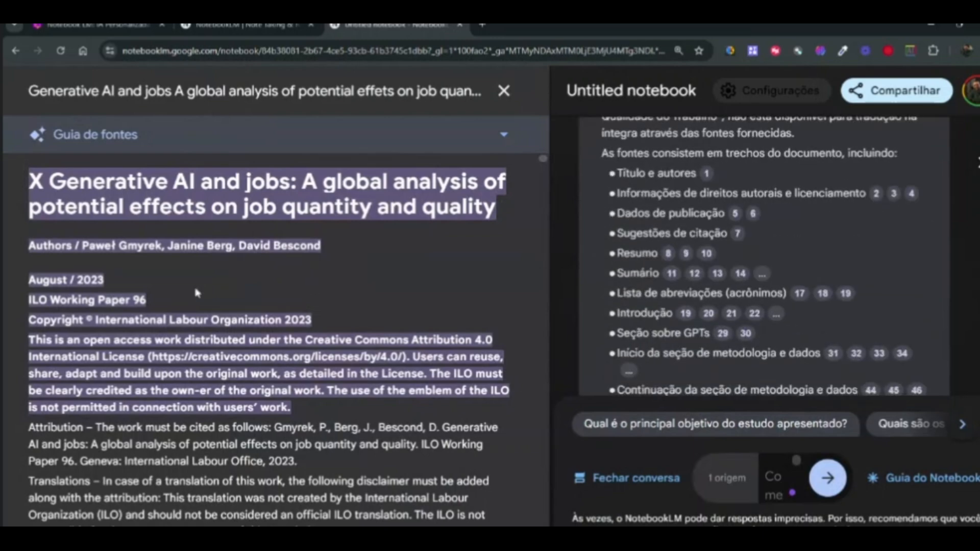
pyautogui.scroll(-3, 196, 291)
pyautogui.scroll(-15, 194, 302)
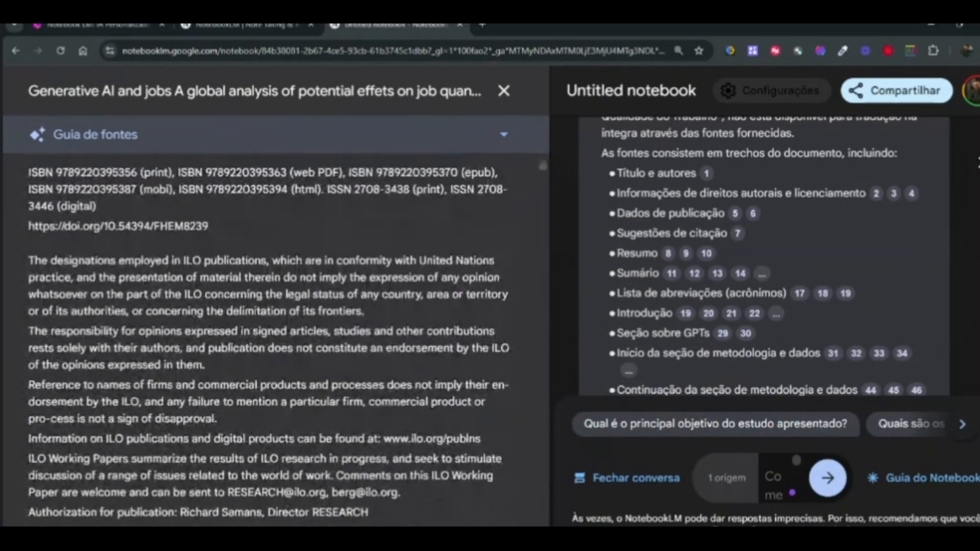
pyautogui.scroll(5, 715, 326)
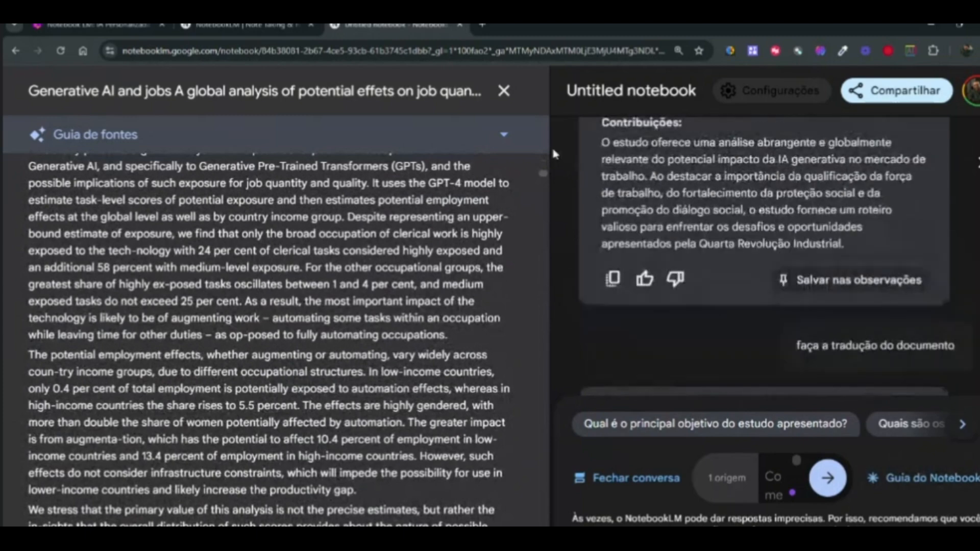
pyautogui.click(505, 91)
pyautogui.scroll(-10, 477, 452)
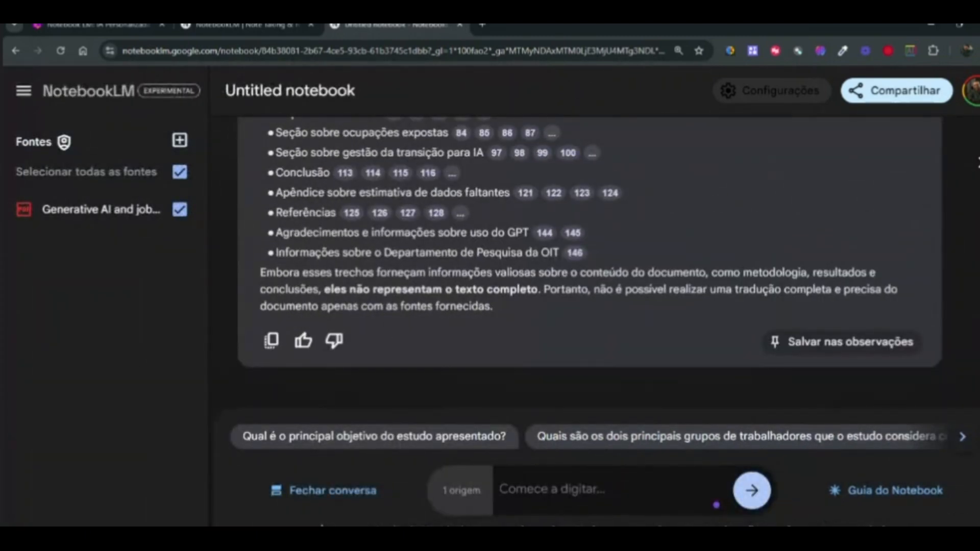
# Ask the notebook "a partir do sumário acima, desenvolva a tradução de todos os tópicos"
pyautogui.click(567, 513)
pyautogui.write('traduza')
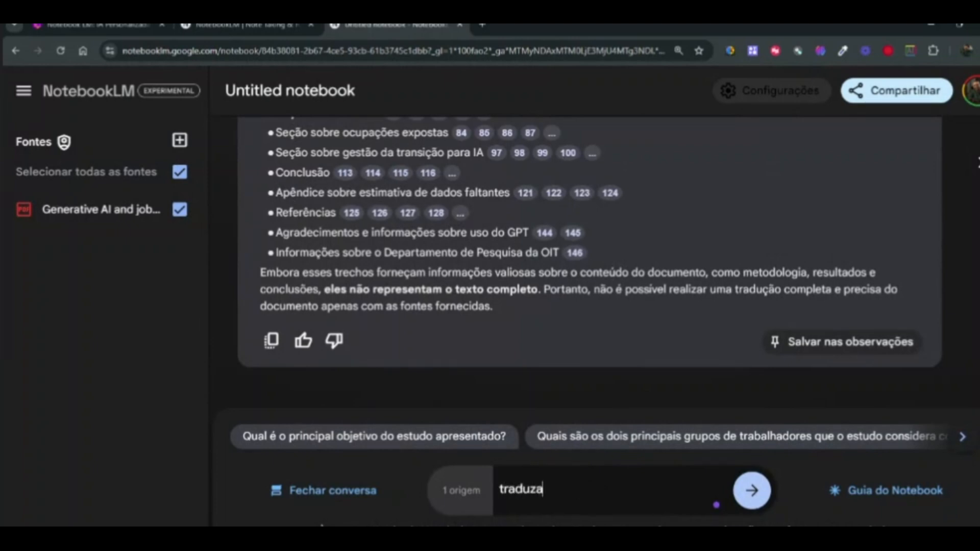
pyautogui.press('BackSpace')
pyautogui.press('BackSpace')
pyautogui.press('BackSpace')
pyautogui.press('BackSpace')
pyautogui.press('BackSpace')
pyautogui.press('BackSpace')
pyautogui.press('BackSpace')
pyautogui.write('a partir do sum')
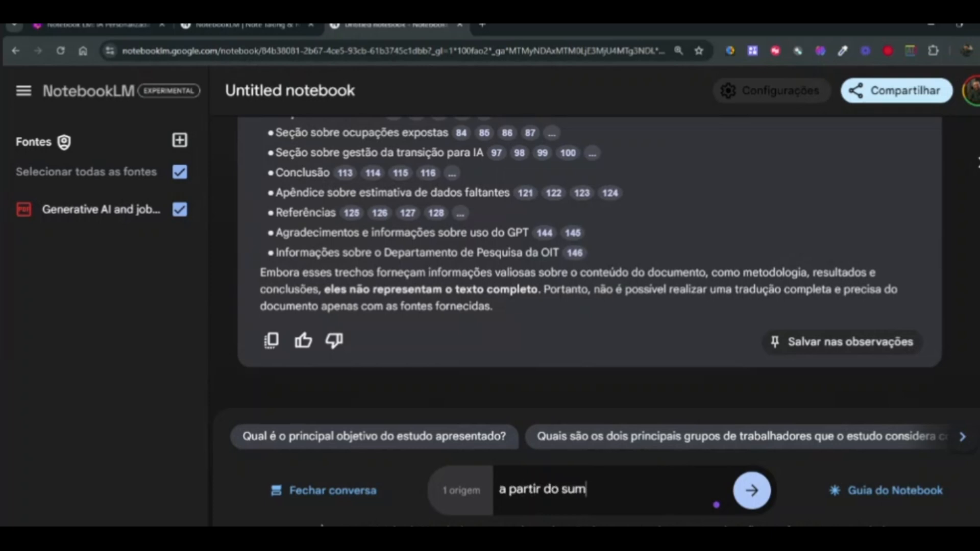
pyautogui.write('ário aci')
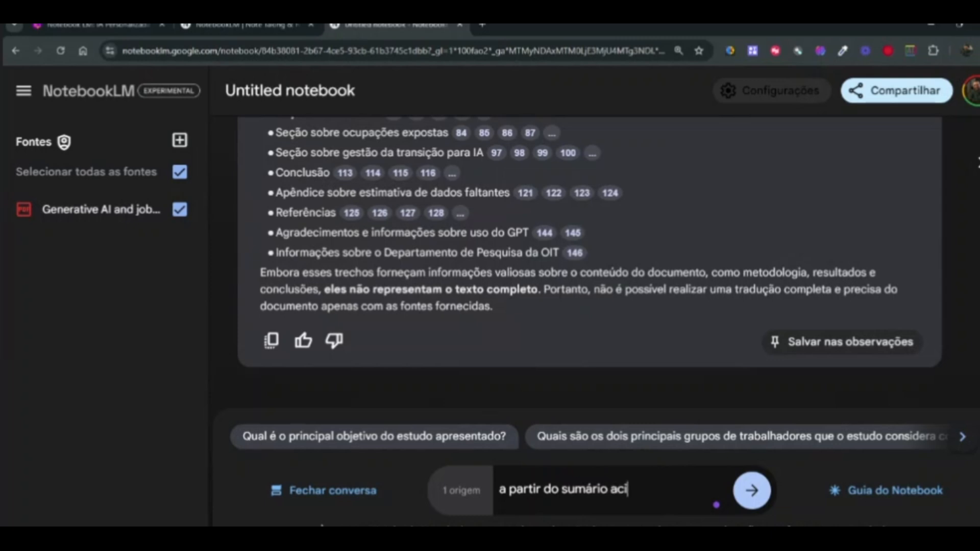
pyautogui.write('ma, crie')
pyautogui.press('BackSpace')
pyautogui.press('BackSpace')
pyautogui.press('BackSpace')
pyautogui.press('BackSpace')
pyautogui.press('BackSpace')
pyautogui.write('desenvolva a tradução de odos')
pyautogui.write(' s')
pyautogui.press('BackSpace')
pyautogui.press('BackSpace')
pyautogui.press('BackSpace')
pyautogui.press('BackSpace')
pyautogui.press('BackSpace')
pyautogui.press('BackSpace')
pyautogui.write('todos os')
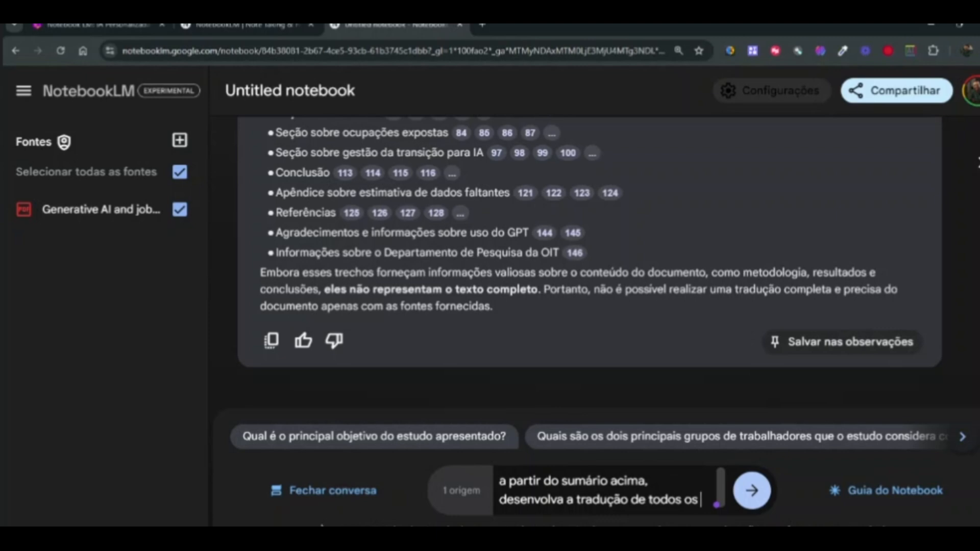
pyautogui.write(' tóp')
pyautogui.press('Return')
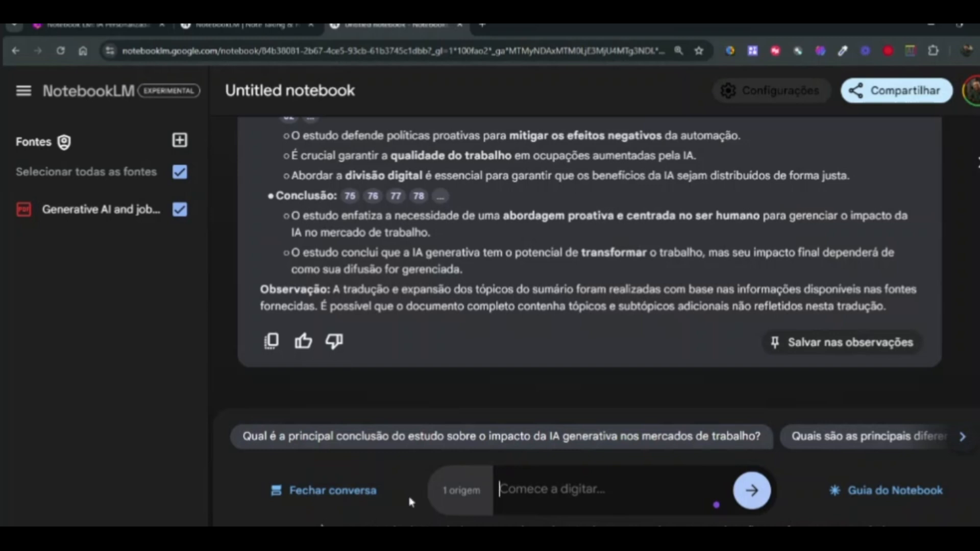
# Examine the translation of the summary topics from its title and abstract through to the closing observation
pyautogui.scroll(15, 461, 293)
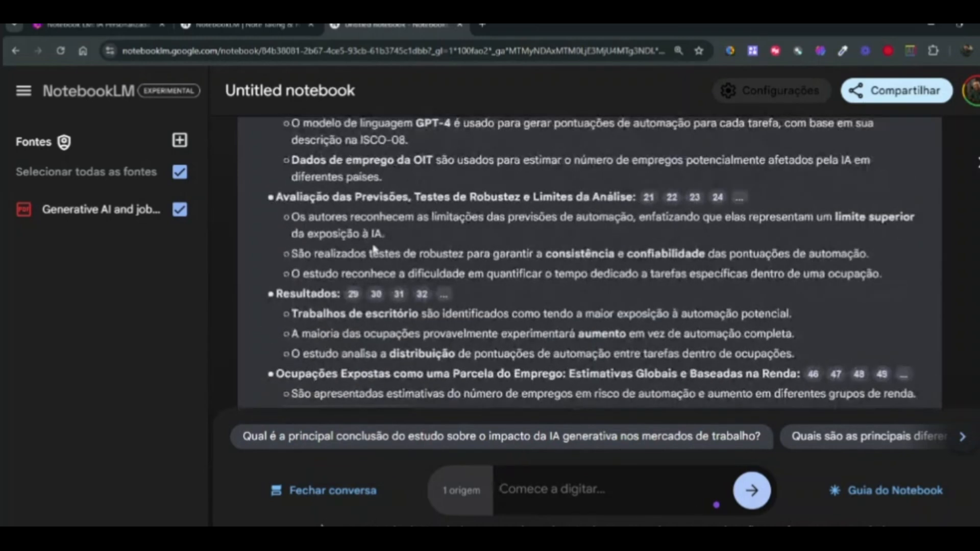
pyautogui.scroll(15, 590, 263)
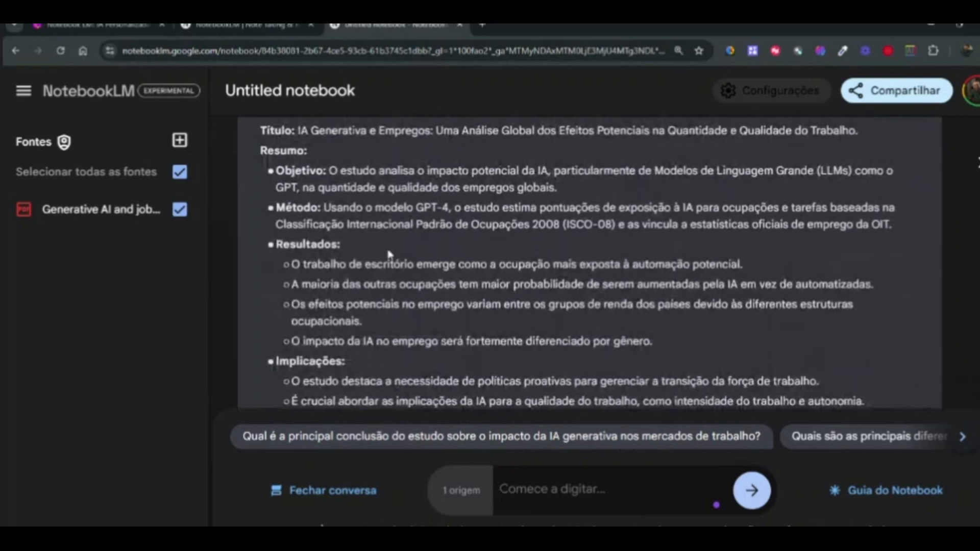
pyautogui.scroll(3, 509, 318)
pyautogui.scroll(-2, 513, 377)
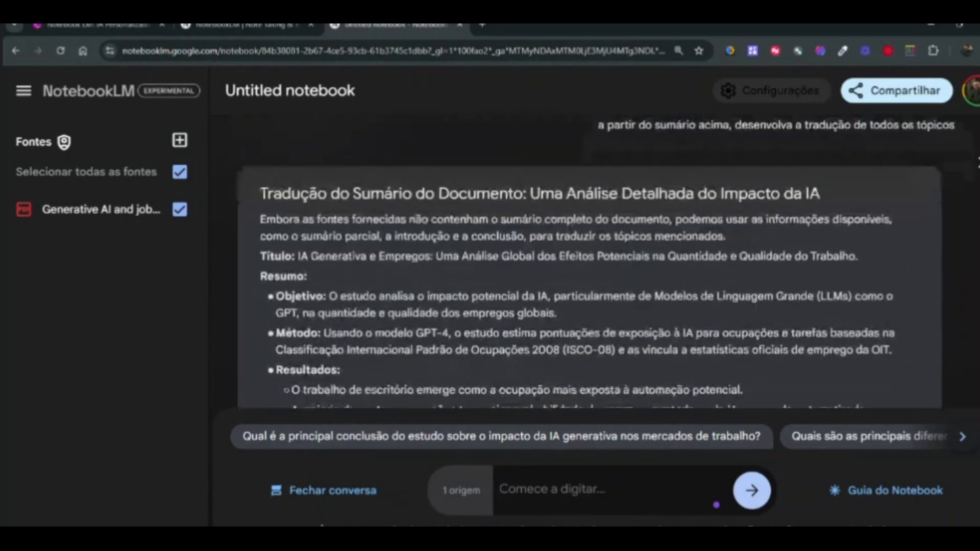
pyautogui.scroll(-4, 589, 262)
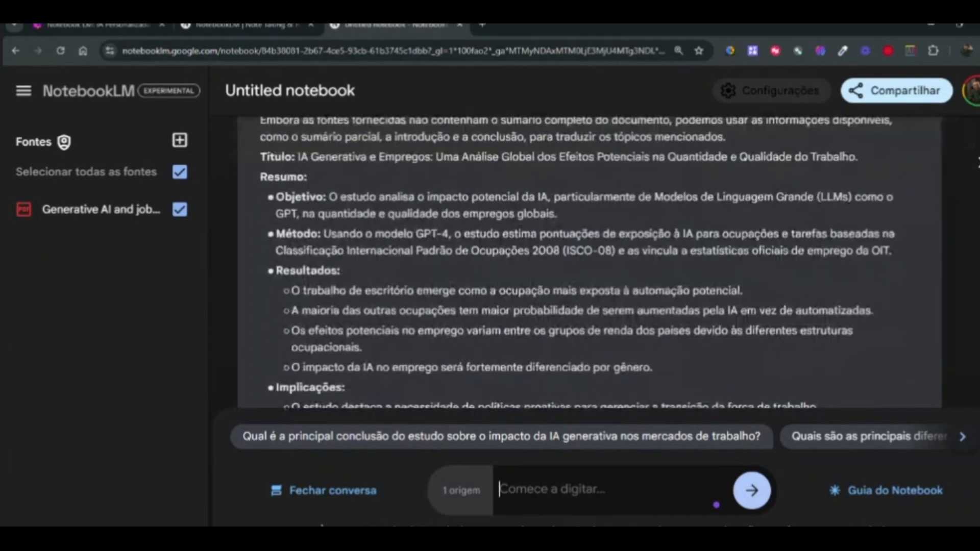
pyautogui.scroll(-4, 589, 263)
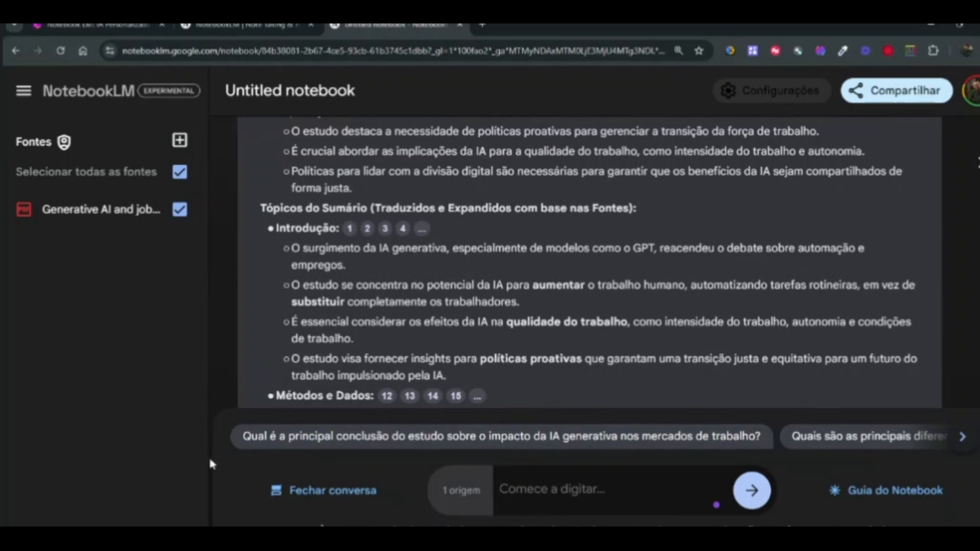
pyautogui.scroll(-15, 427, 333)
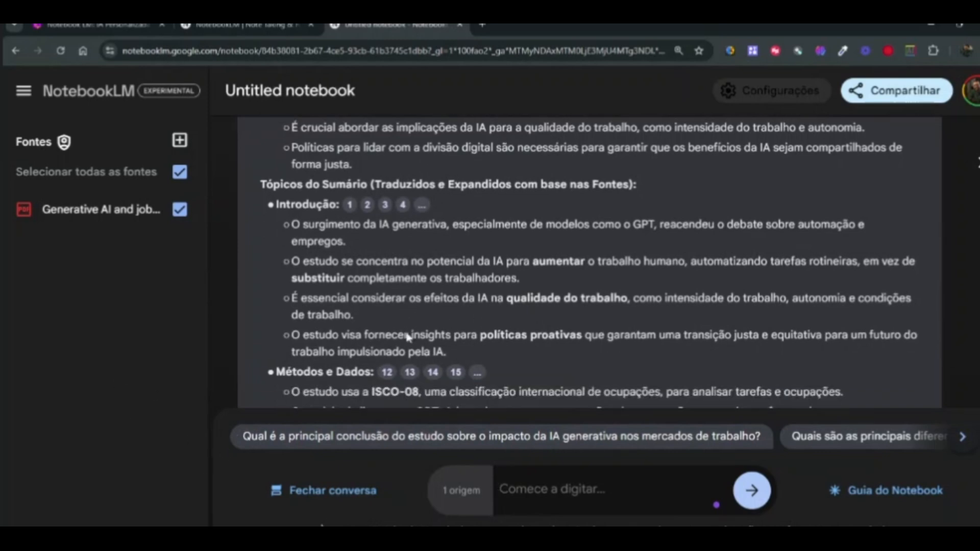
pyautogui.scroll(-2, 385, 364)
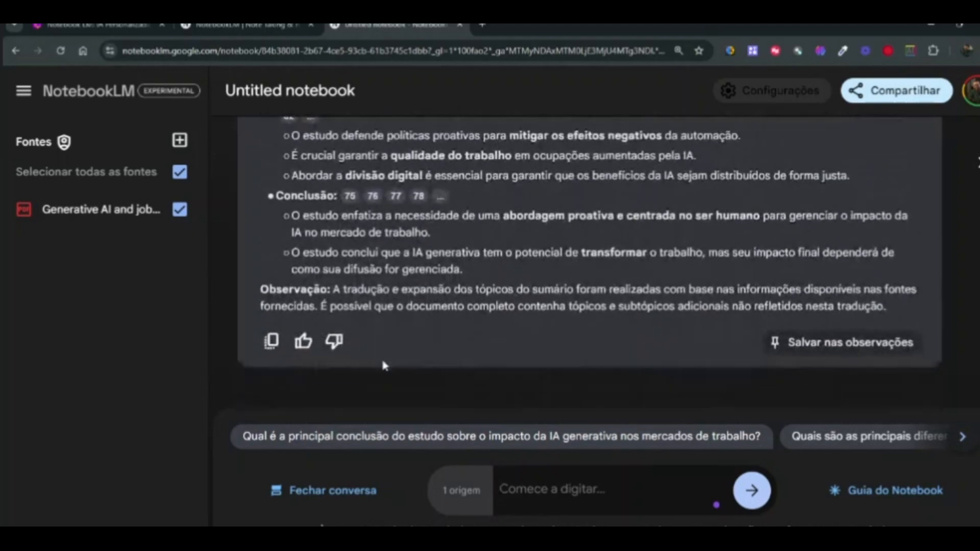
# Skim the earlier answers about the areas most impacted by AI and the job-loss percentages
pyautogui.click(328, 91)
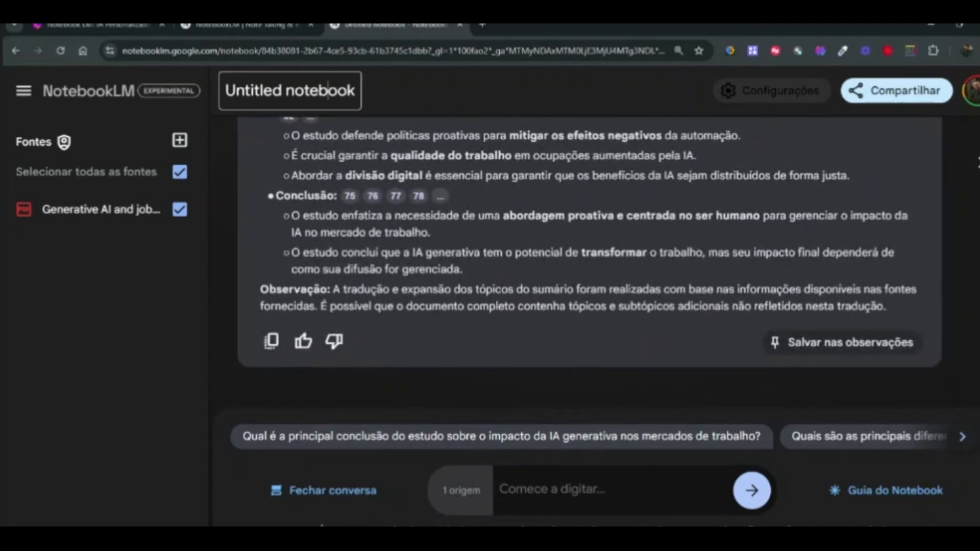
pyautogui.scroll(5, 385, 218)
pyautogui.scroll(15, 387, 220)
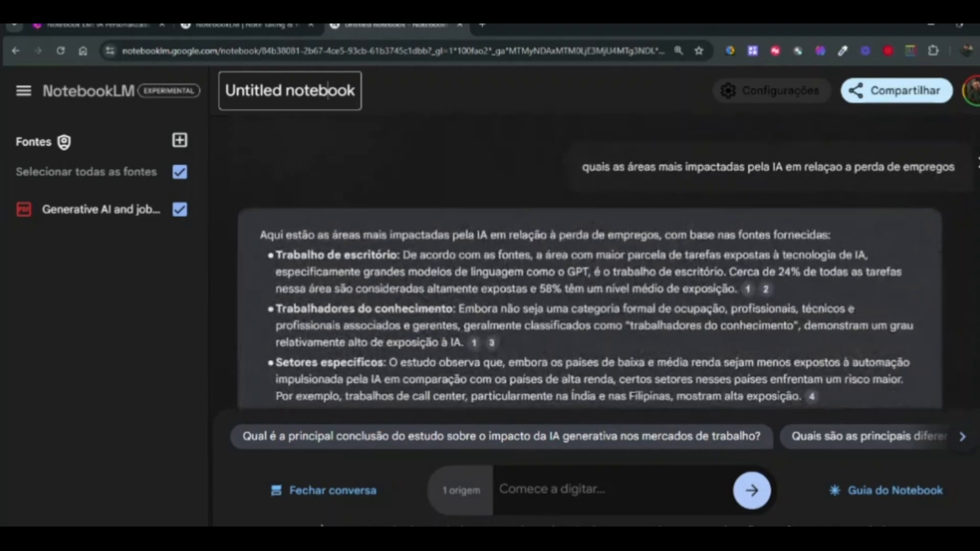
pyautogui.scroll(-8, 589, 264)
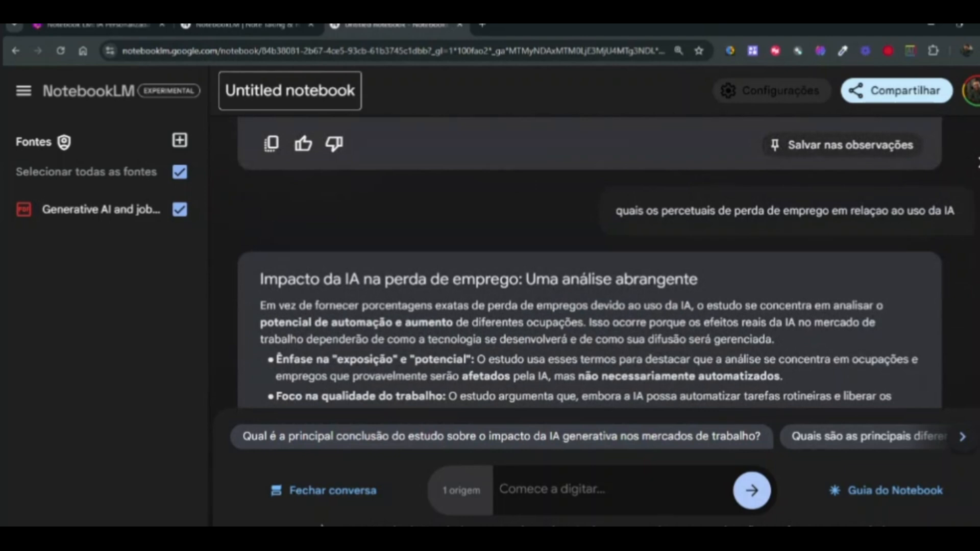
pyautogui.scroll(-4, 382, 371)
pyautogui.scroll(-5, 382, 371)
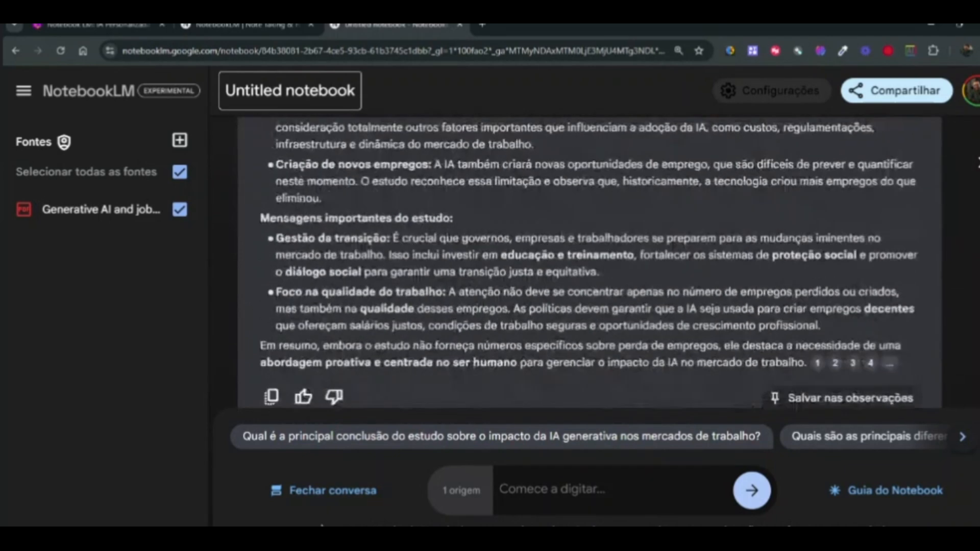
pyautogui.scroll(-8, 590, 264)
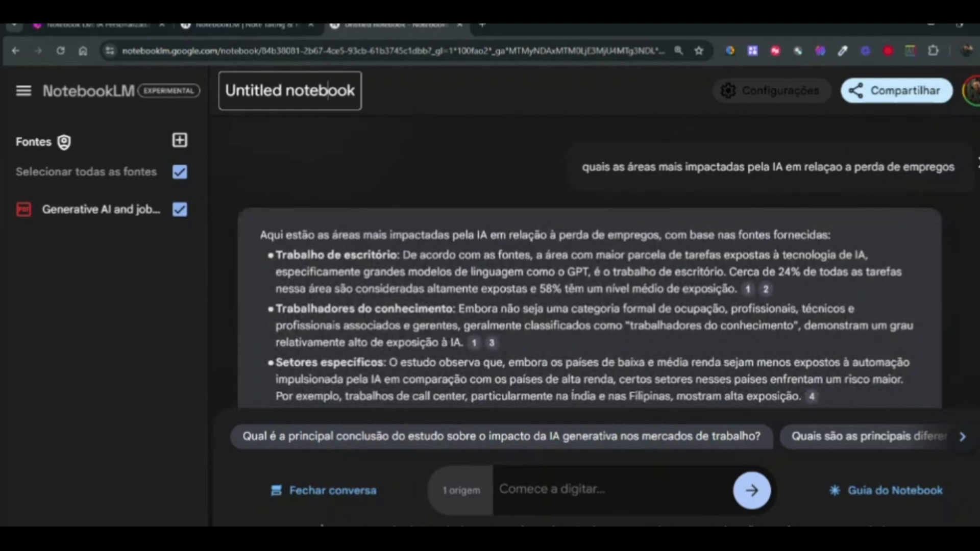
# Rename the notebook "X Generative AI and jobs: A global analysis of potential effects on job quantity and quality", copying the heading from the PDF source
pyautogui.click(116, 218)
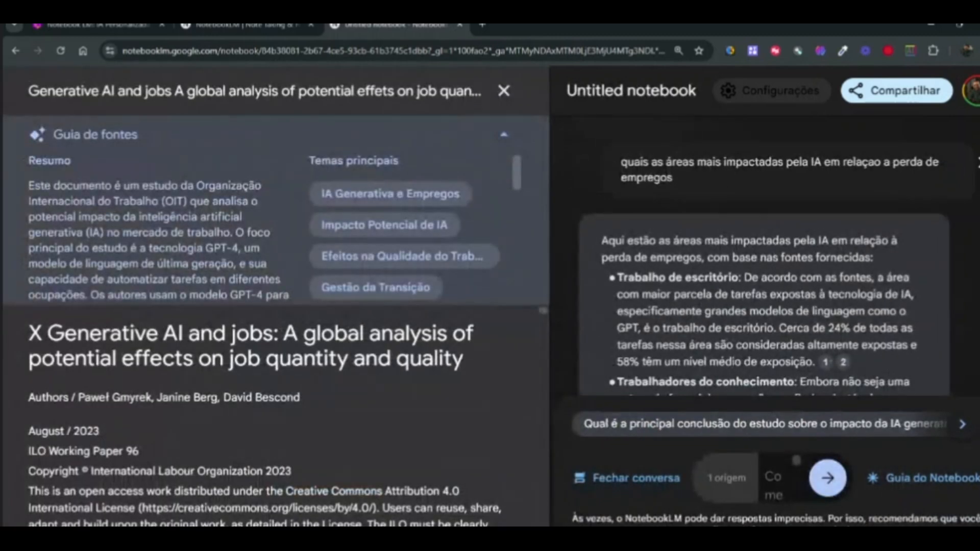
pyautogui.moveTo(479, 368); pyautogui.dragTo(324, 360)
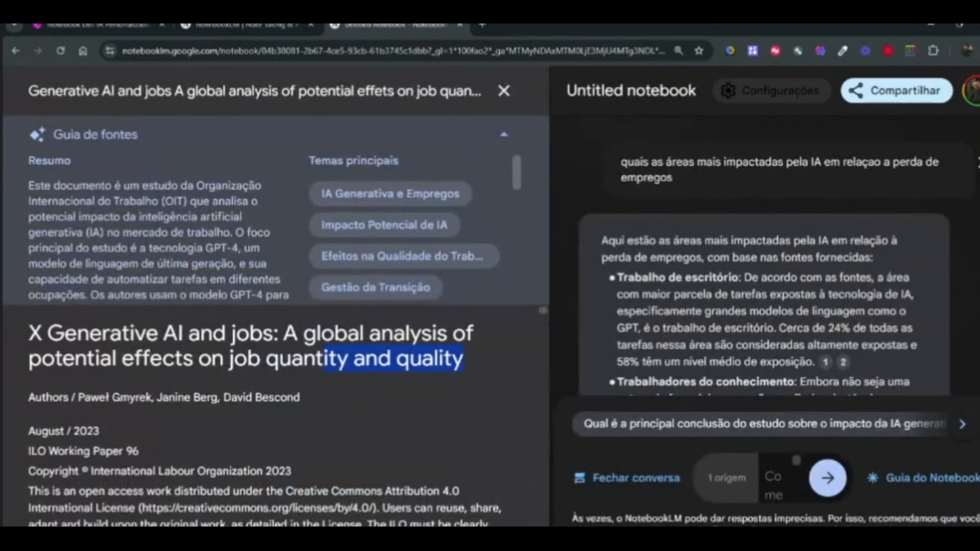
pyautogui.moveTo(47, 345); pyautogui.dragTo(28, 343)
pyautogui.hotkey('ctrl', 'c')
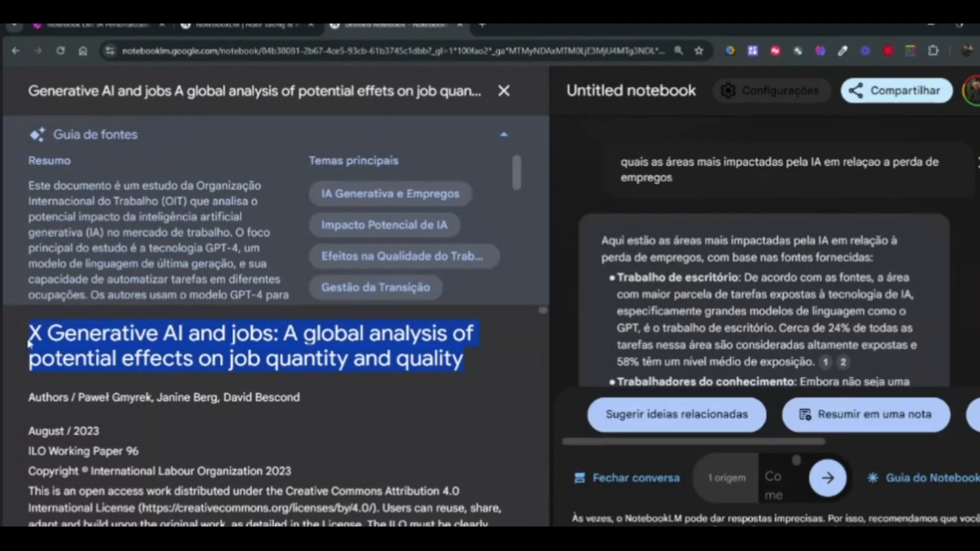
pyautogui.click(504, 91)
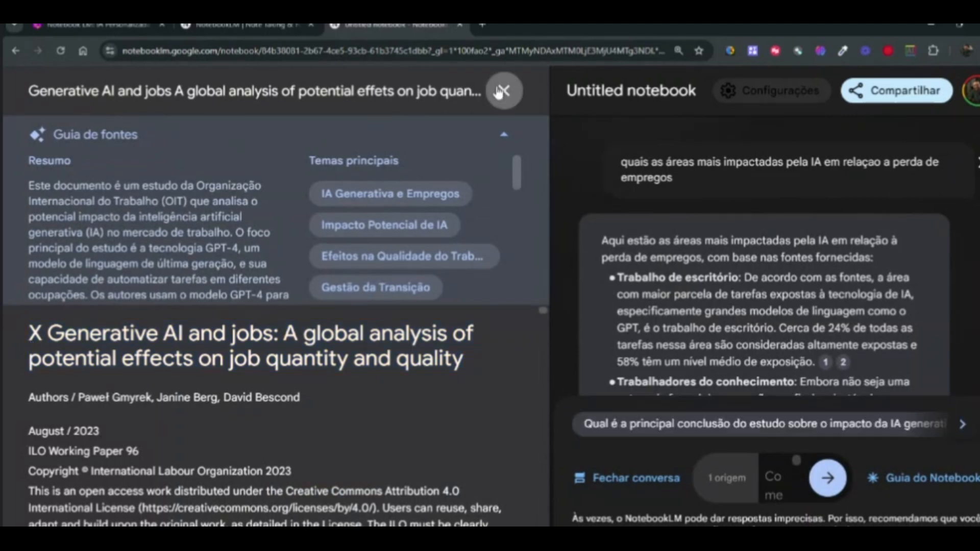
pyautogui.hotkey('ctrl', 'a')
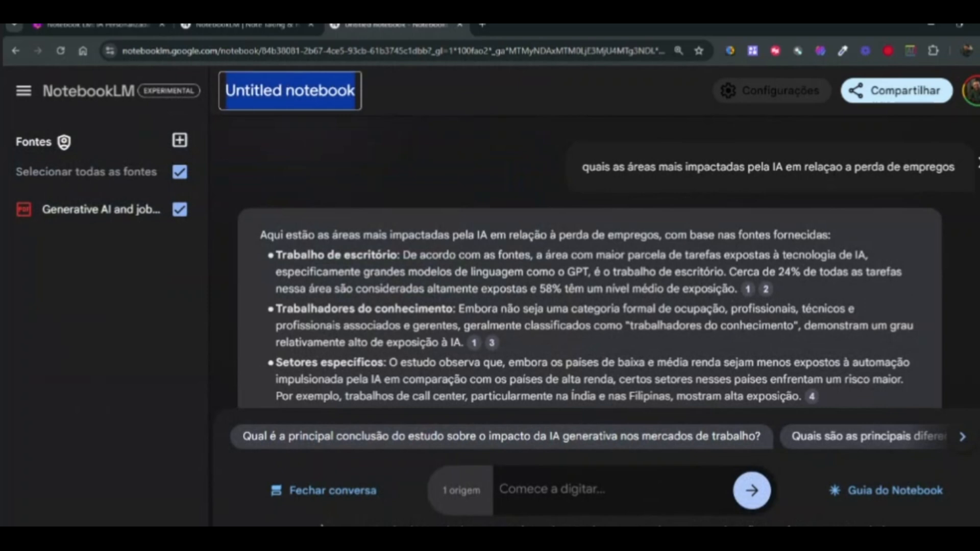
pyautogui.hotkey('ctrl', 'v')
pyautogui.click(180, 330)
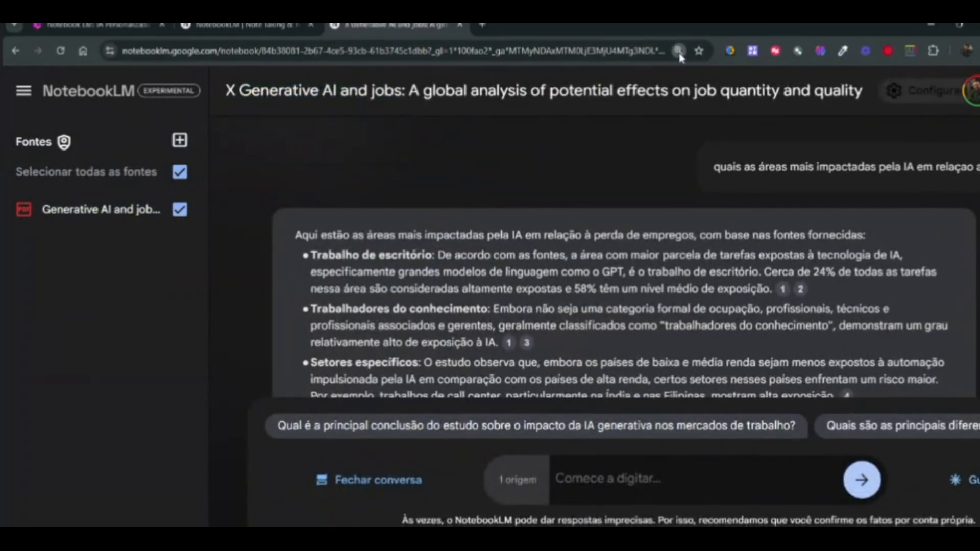
# Generate a frequently asked questions note (Perguntas frequentes) from the notebook guide and collapse the opened note
pyautogui.hotkey('ctrl', '-')
pyautogui.hotkey('ctrl', '-')
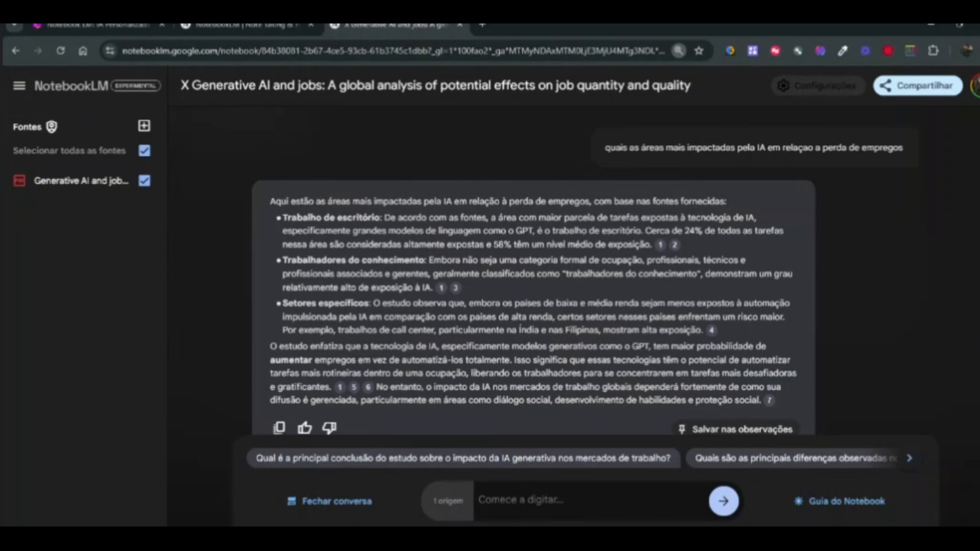
pyautogui.click(869, 501)
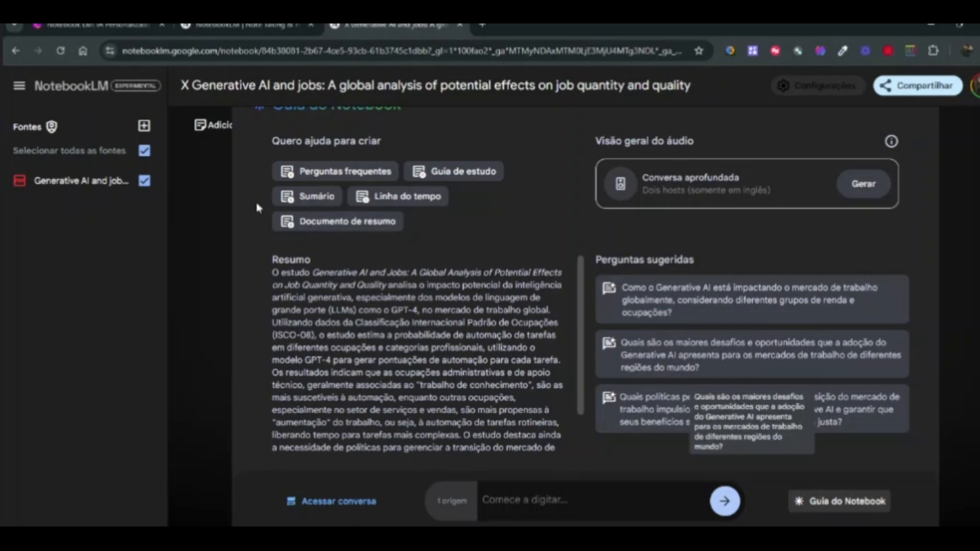
pyautogui.click(344, 175)
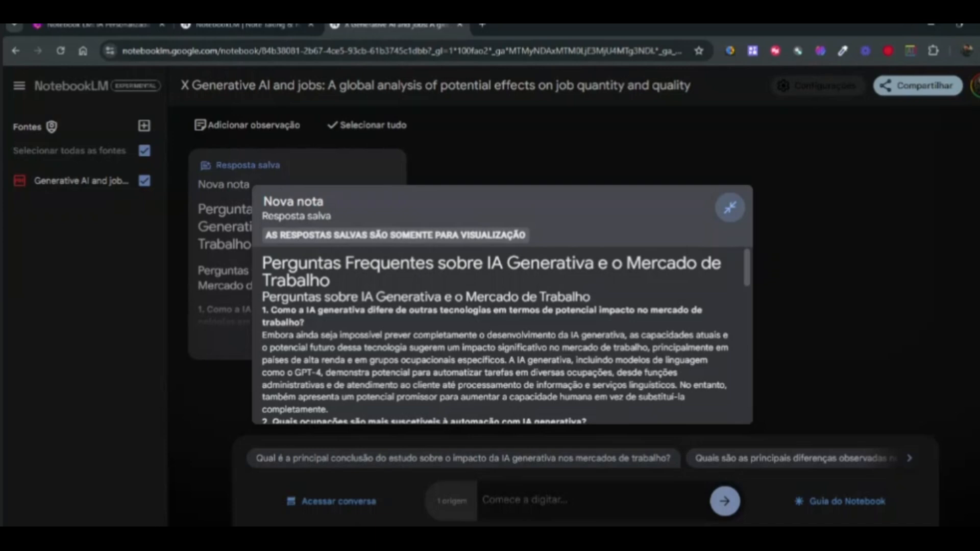
pyautogui.click(730, 207)
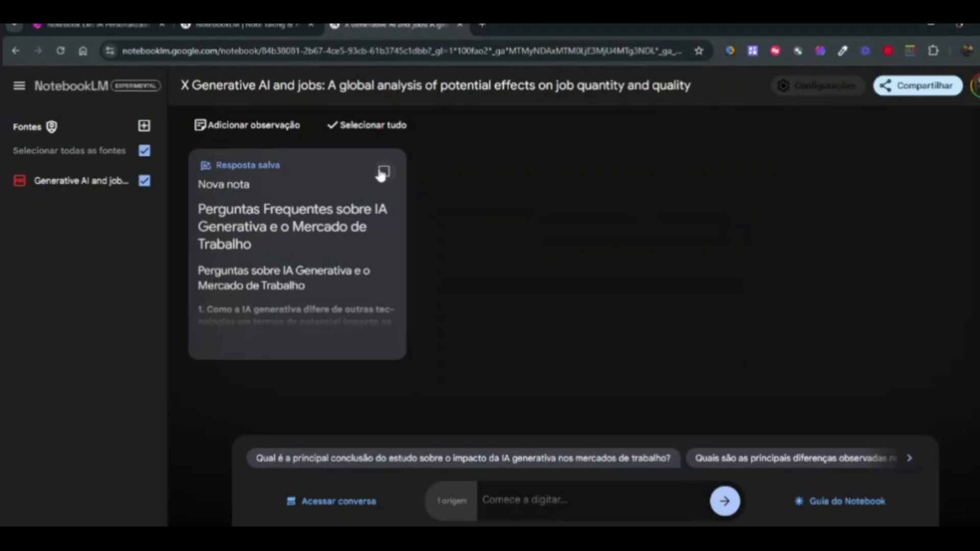
# Open the saved FAQ note, skim its title and questions through to question 8, and close it
pyautogui.click(261, 183)
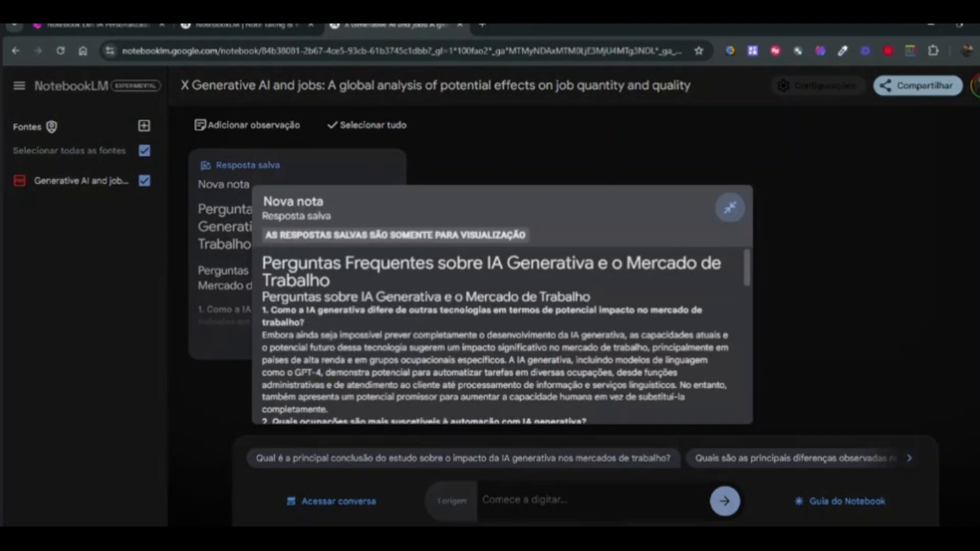
pyautogui.scroll(-3, 501, 332)
pyautogui.scroll(-2, 500, 334)
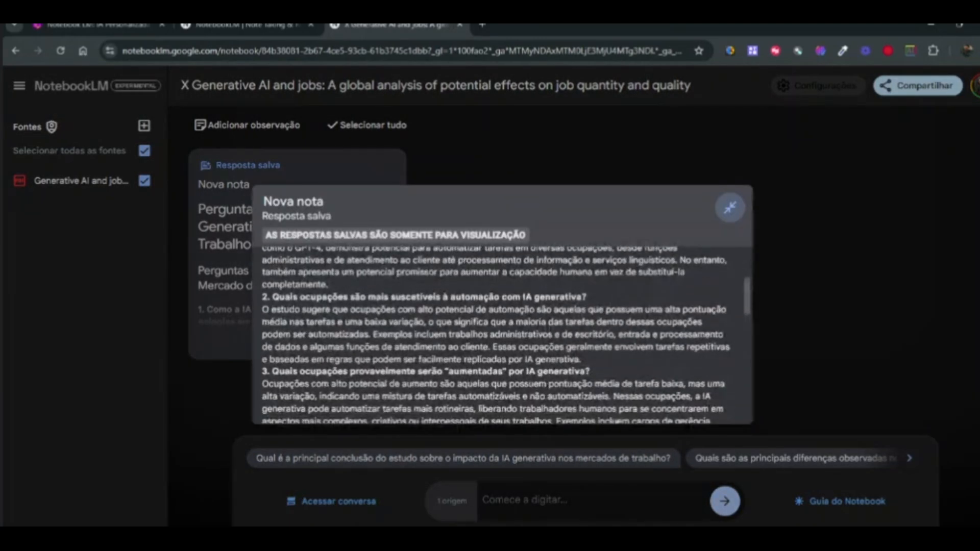
pyautogui.scroll(3, 501, 335)
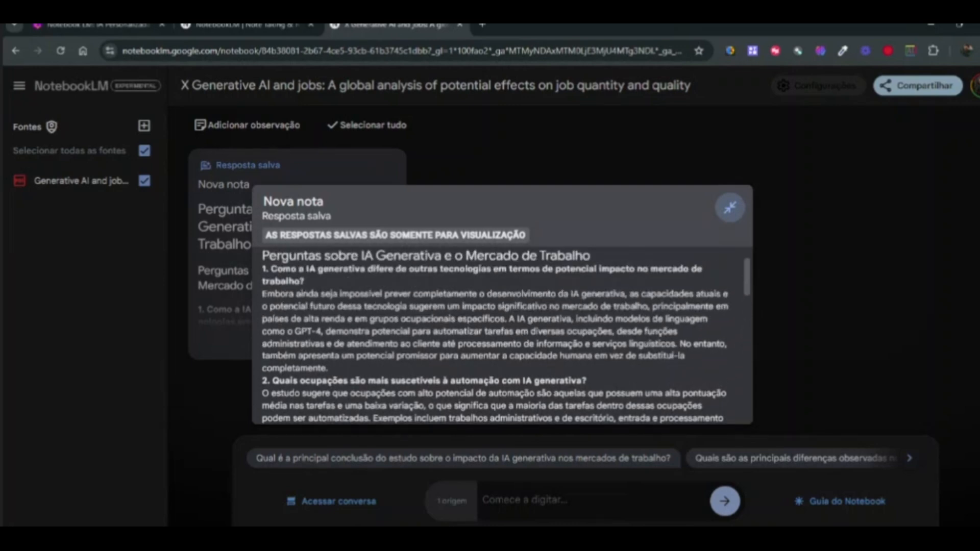
pyautogui.moveTo(332, 217); pyautogui.dragTo(263, 201)
pyautogui.click(381, 385)
pyautogui.scroll(-6, 380, 386)
pyautogui.scroll(-4, 497, 336)
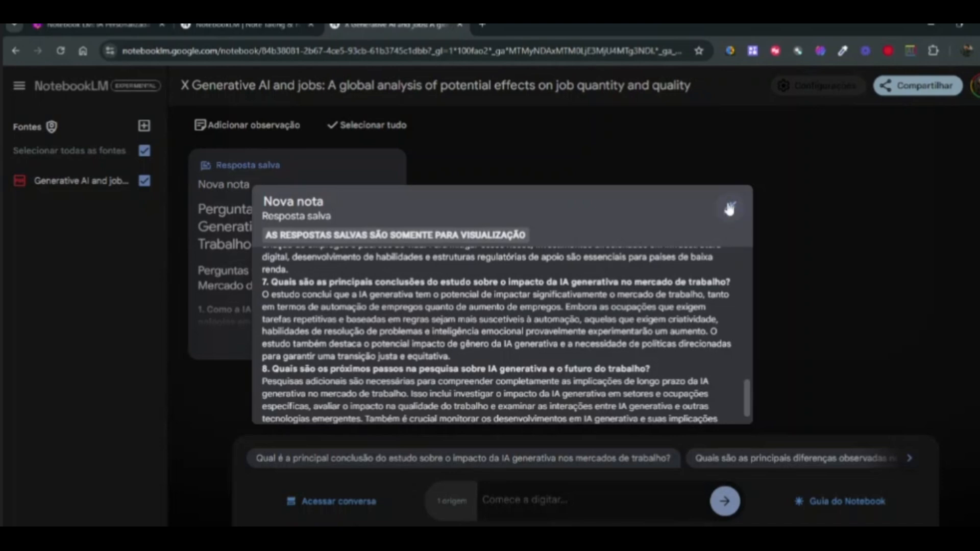
pyautogui.click(776, 229)
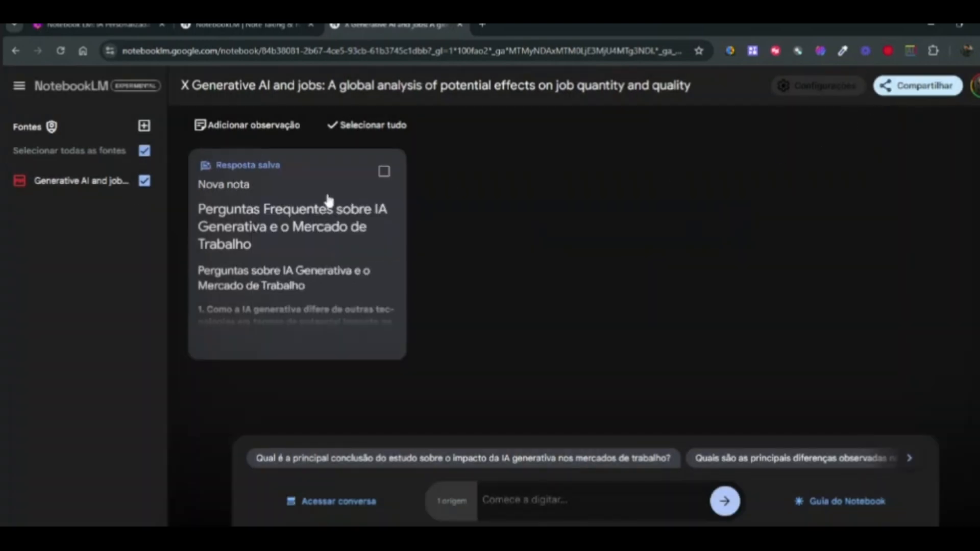
# Reopen the saved FAQ note and read its numbered questions, highlighting the headings of questions 1 to 4
pyautogui.click(265, 260)
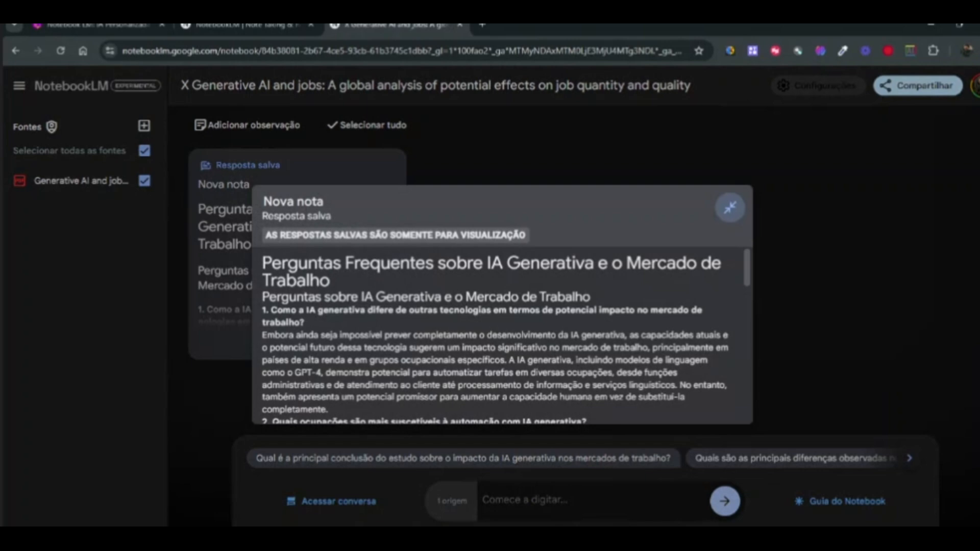
pyautogui.moveTo(329, 279); pyautogui.dragTo(262, 267)
pyautogui.click(304, 322)
pyautogui.moveTo(305, 322); pyautogui.dragTo(271, 310)
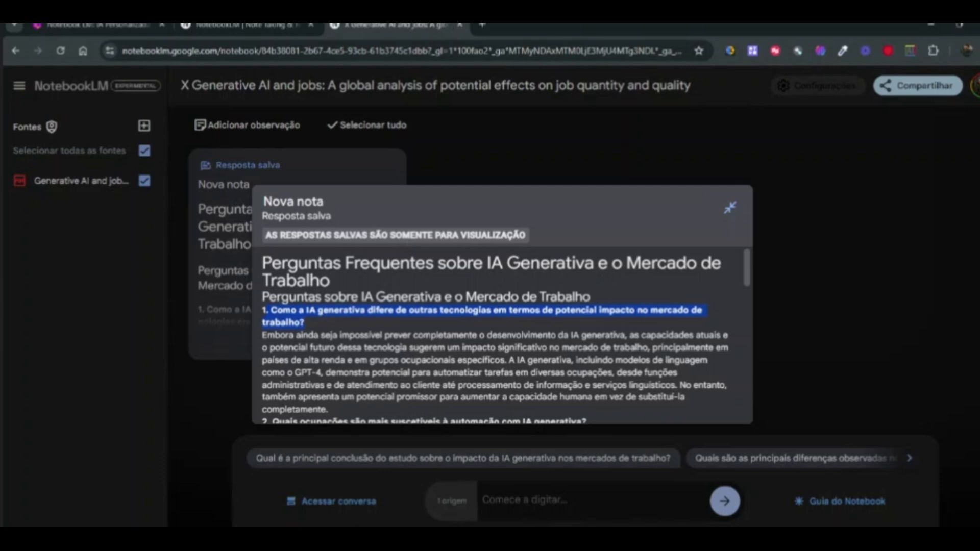
pyautogui.scroll(-1, 500, 334)
pyautogui.moveTo(311, 359); pyautogui.dragTo(586, 359)
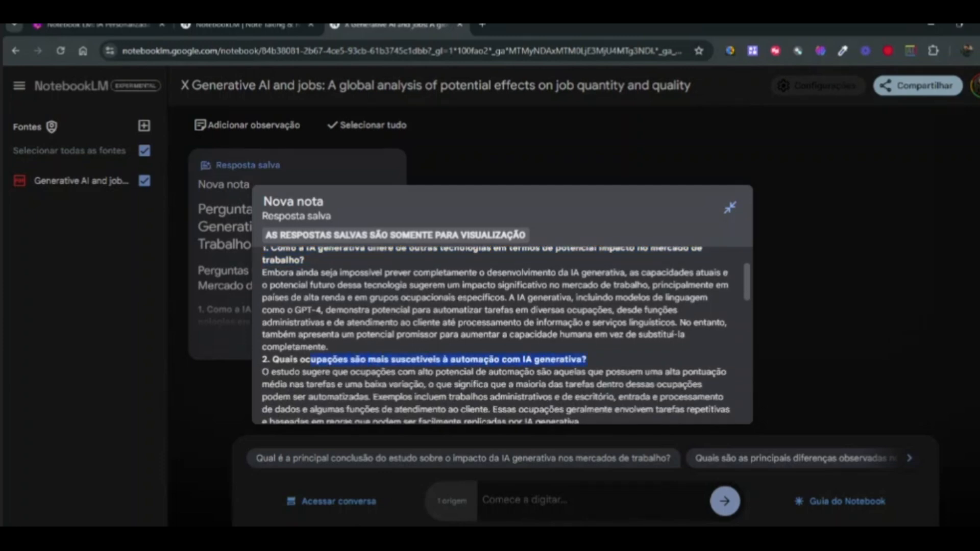
pyautogui.scroll(-4, 500, 334)
pyautogui.scroll(2, 500, 334)
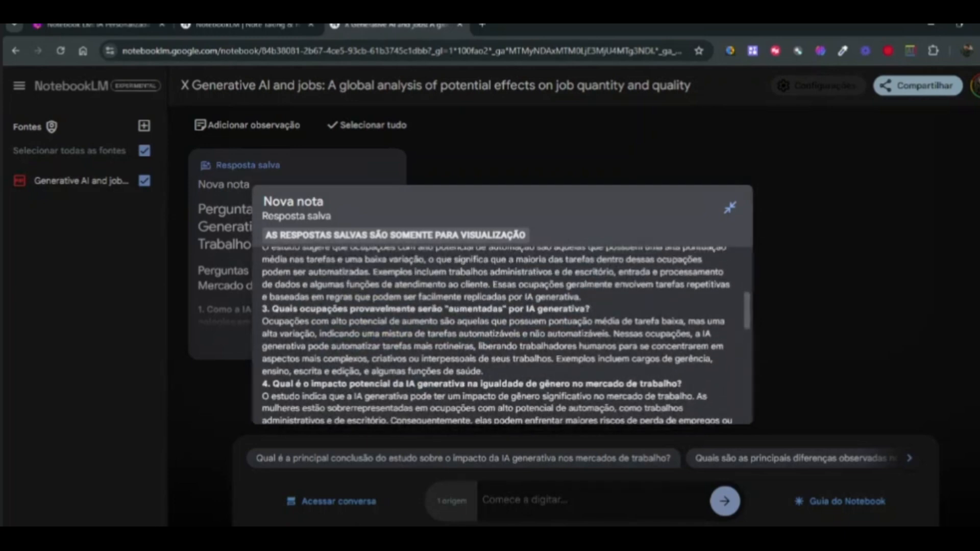
pyautogui.moveTo(291, 309); pyautogui.dragTo(586, 309)
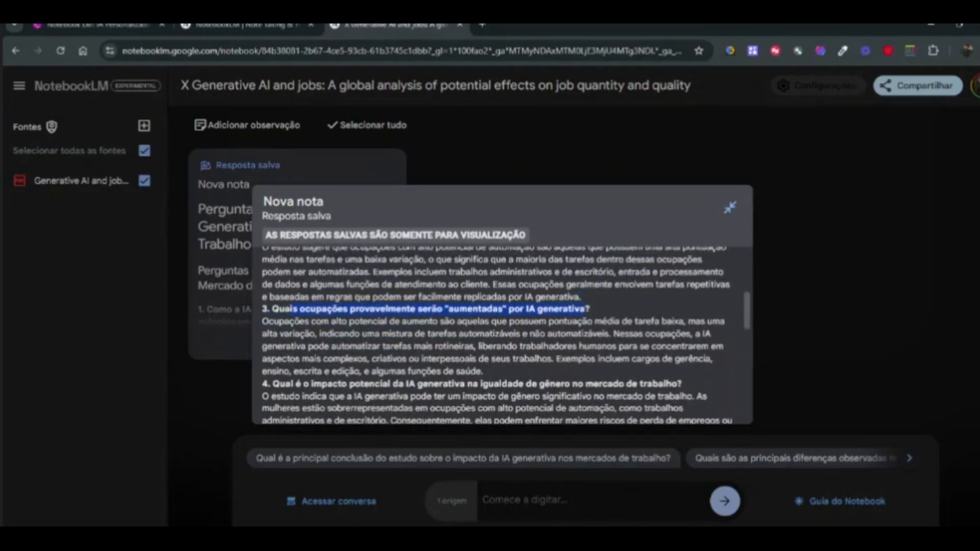
pyautogui.scroll(-2, 500, 334)
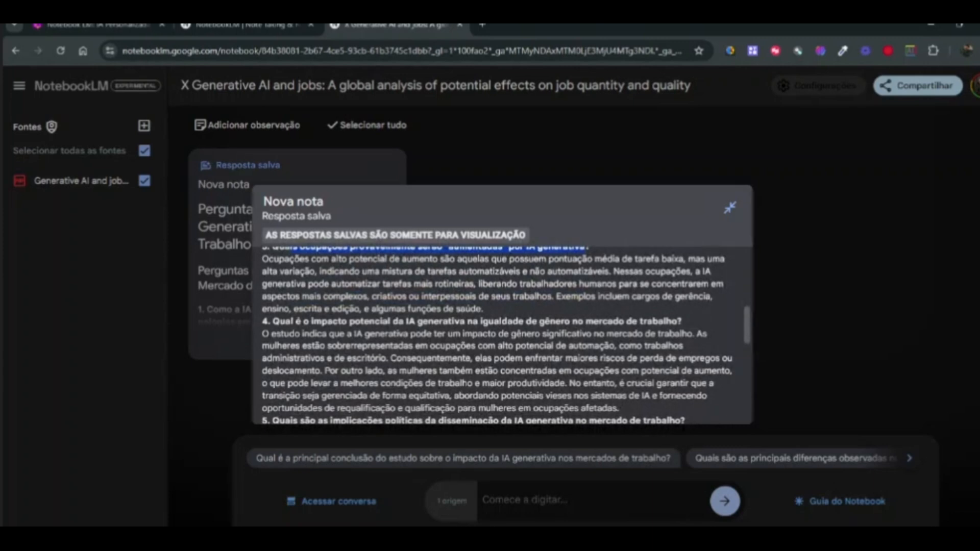
pyautogui.moveTo(295, 321); pyautogui.dragTo(262, 321)
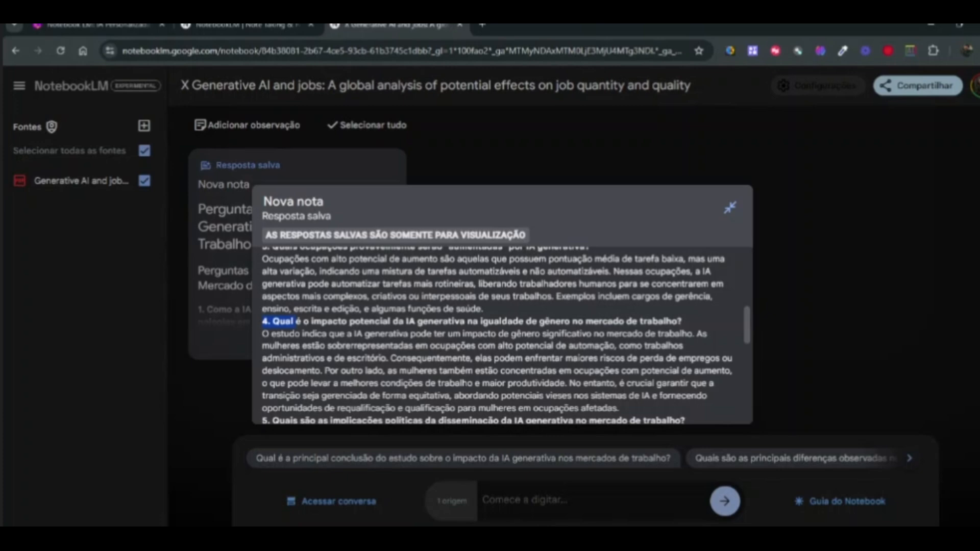
pyautogui.scroll(-7, 502, 331)
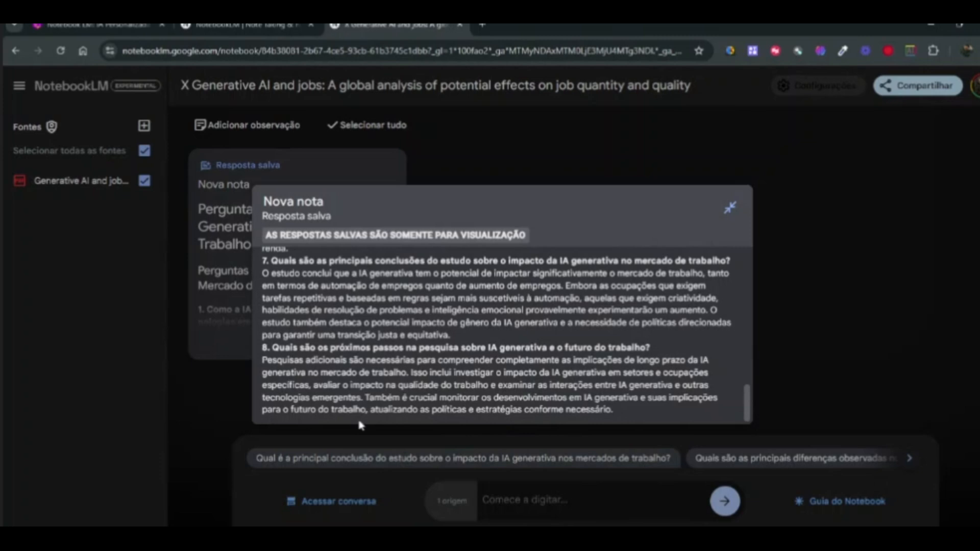
# Highlight the FAQ note's text from question 8 back up to the "Perguntas sobre IA Generativa e o Mercado de Trabalho" heading and close the note
pyautogui.moveTo(614, 409); pyautogui.dragTo(269, 299)
pyautogui.scroll(10, 271, 305)
pyautogui.scroll(1, 270, 306)
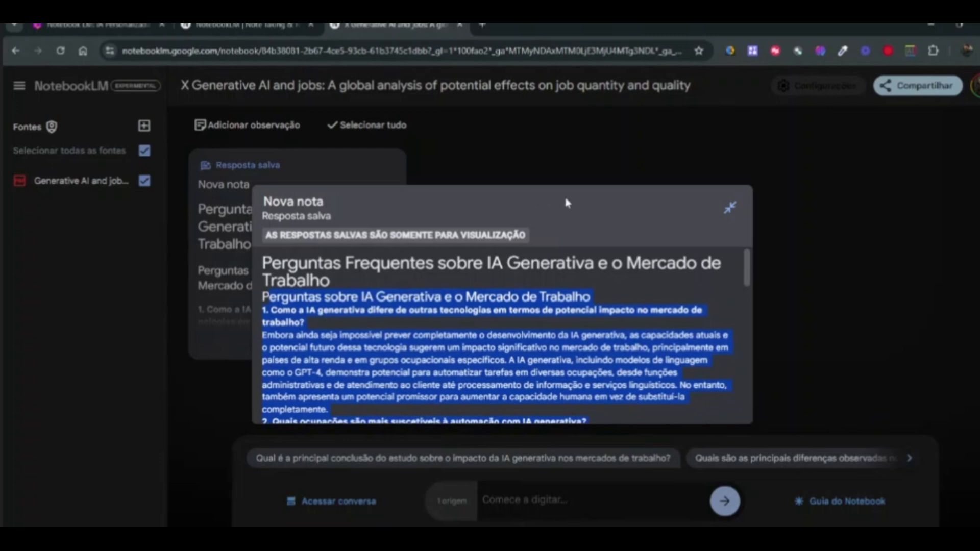
pyautogui.click(729, 207)
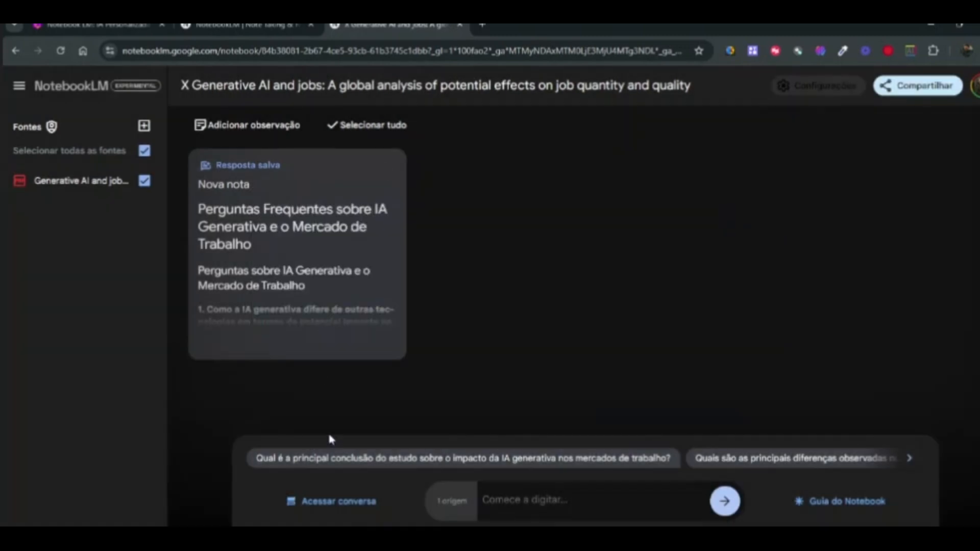
# View the sharing options of the Generative AI and jobs notebook and close them without adding anyone
pyautogui.click(927, 88)
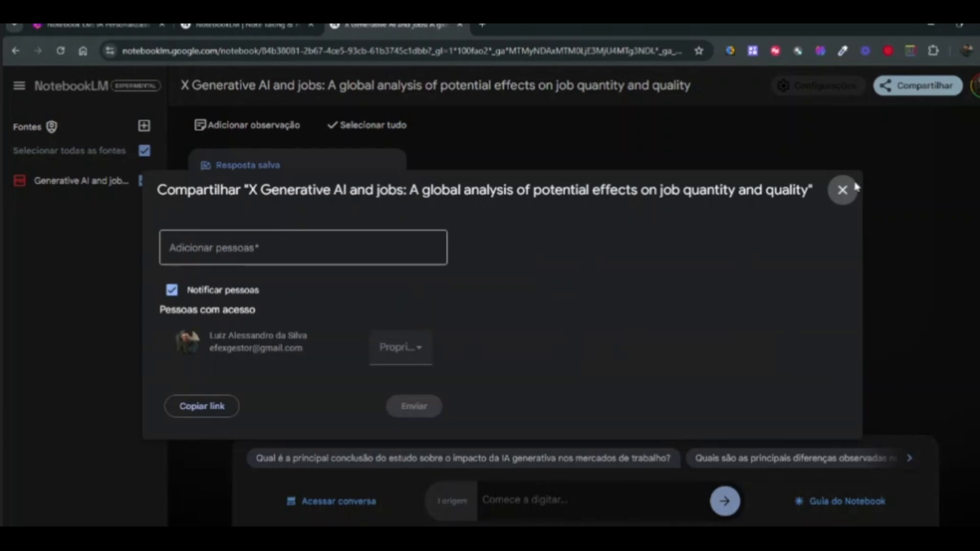
pyautogui.click(843, 191)
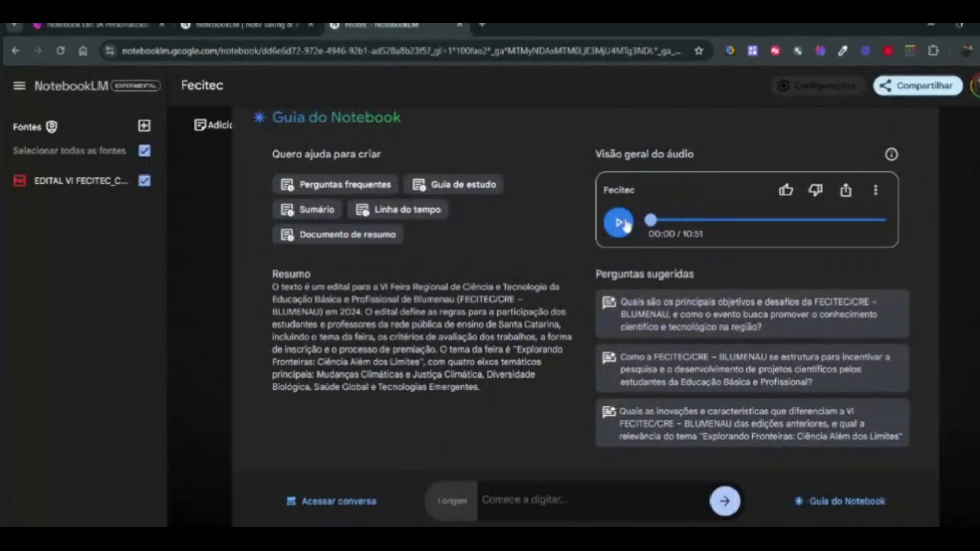
# Play the start of the Fecitec notebook's audio overview and pause it
pyautogui.click(624, 224)
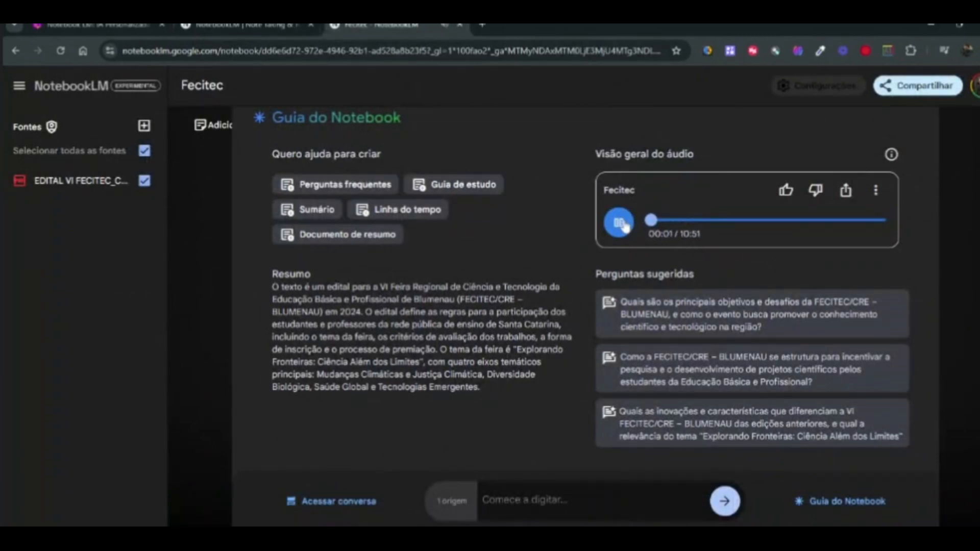
pyautogui.click(624, 225)
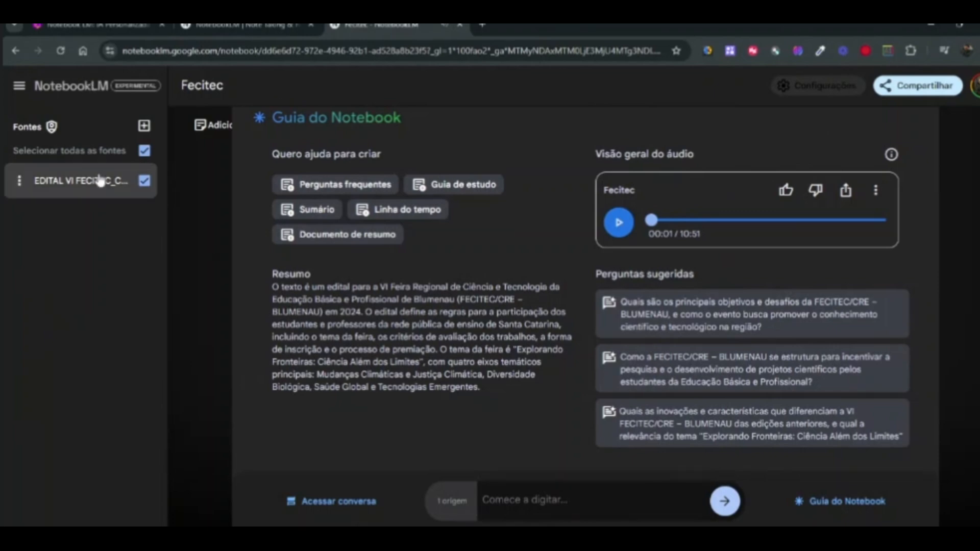
# Return to the "X Generative AI and jobs" notebook and open its guide to check the audio overview generation
pyautogui.click(72, 90)
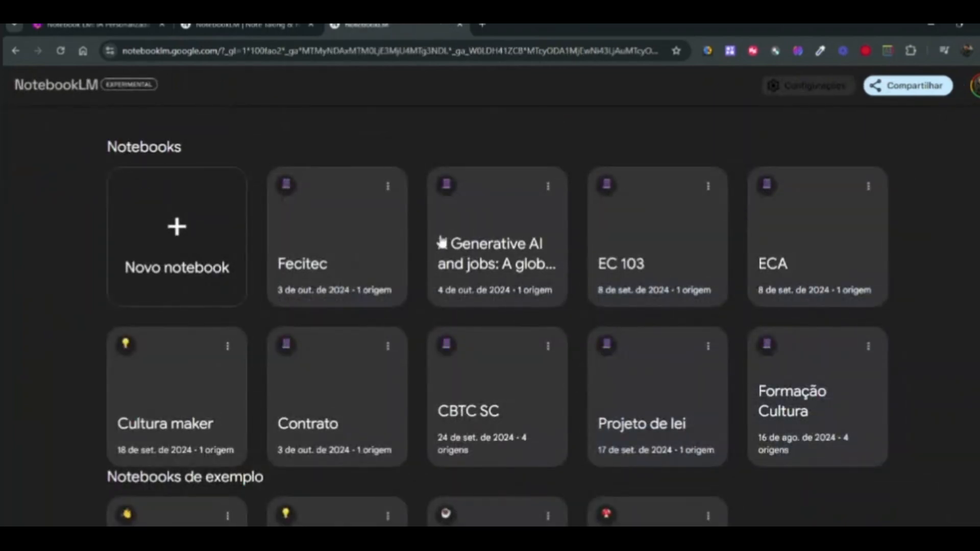
pyautogui.click(498, 266)
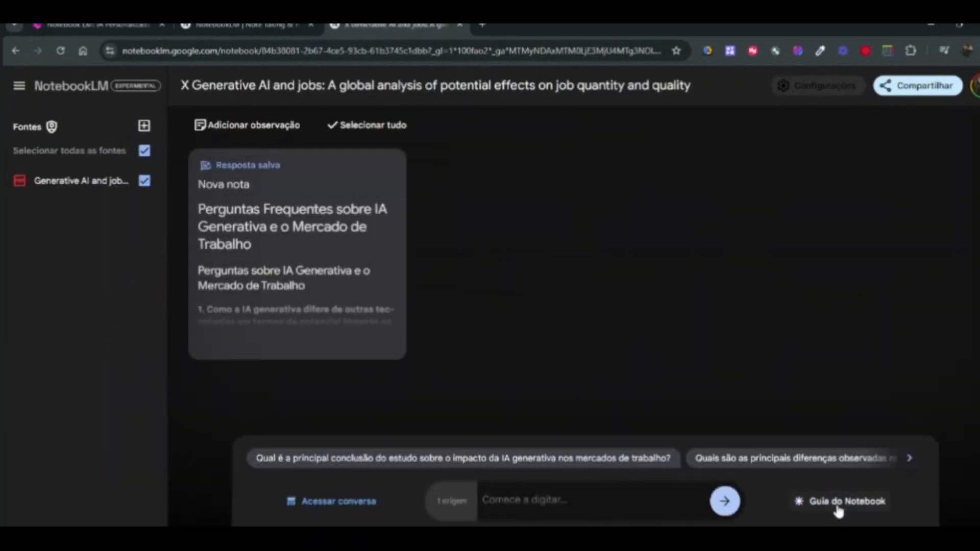
pyautogui.click(845, 508)
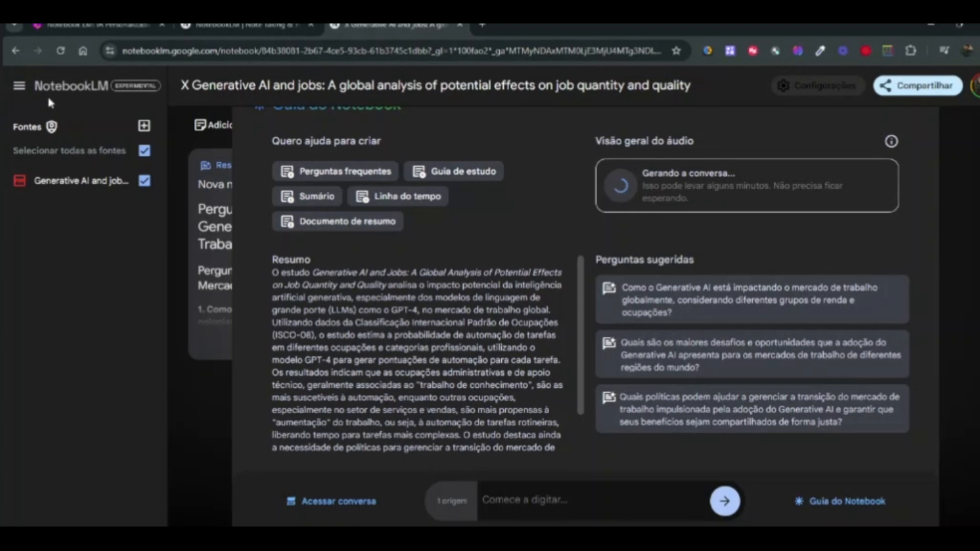
# Open the guide of the Fecitec notebook, review the public sharing options of its audio overview, and dismiss them
pyautogui.click(68, 88)
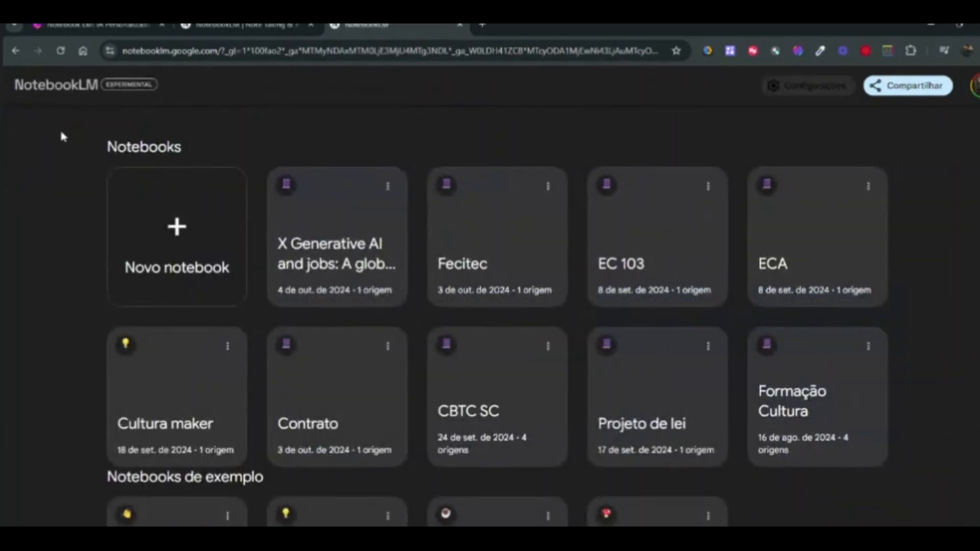
pyautogui.click(526, 255)
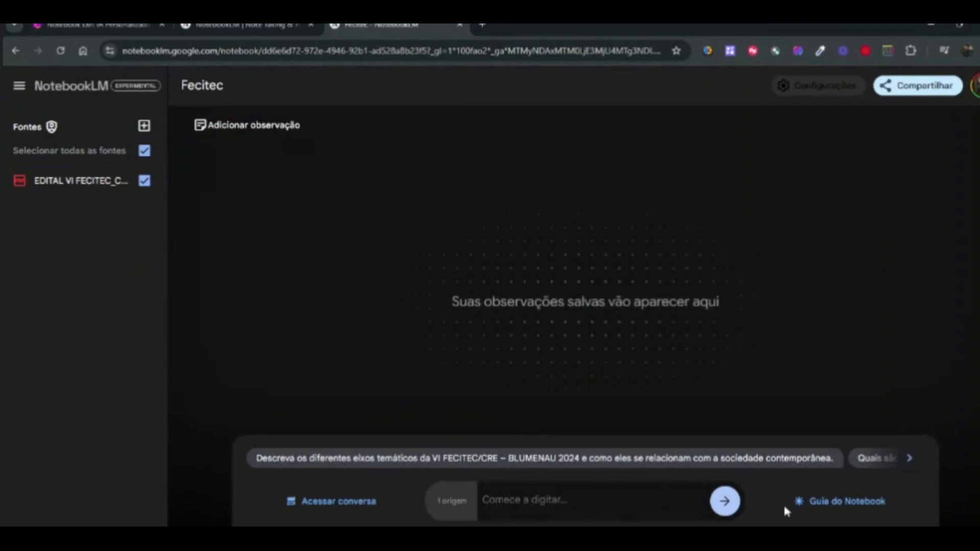
pyautogui.click(827, 502)
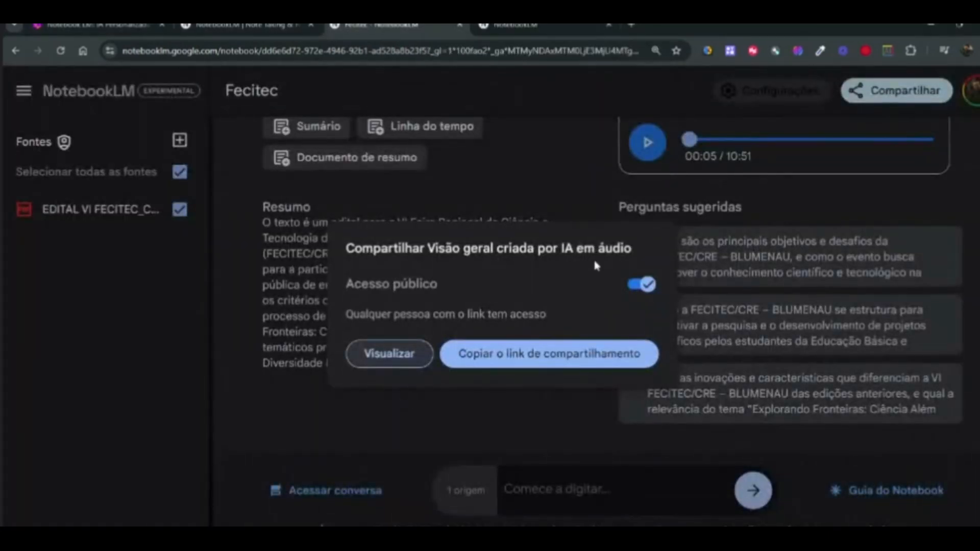
pyautogui.click(466, 433)
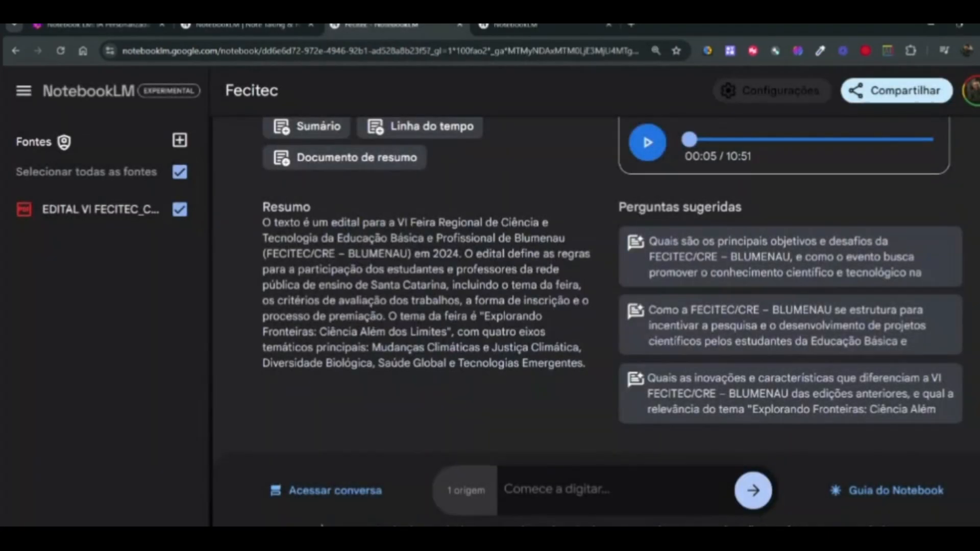